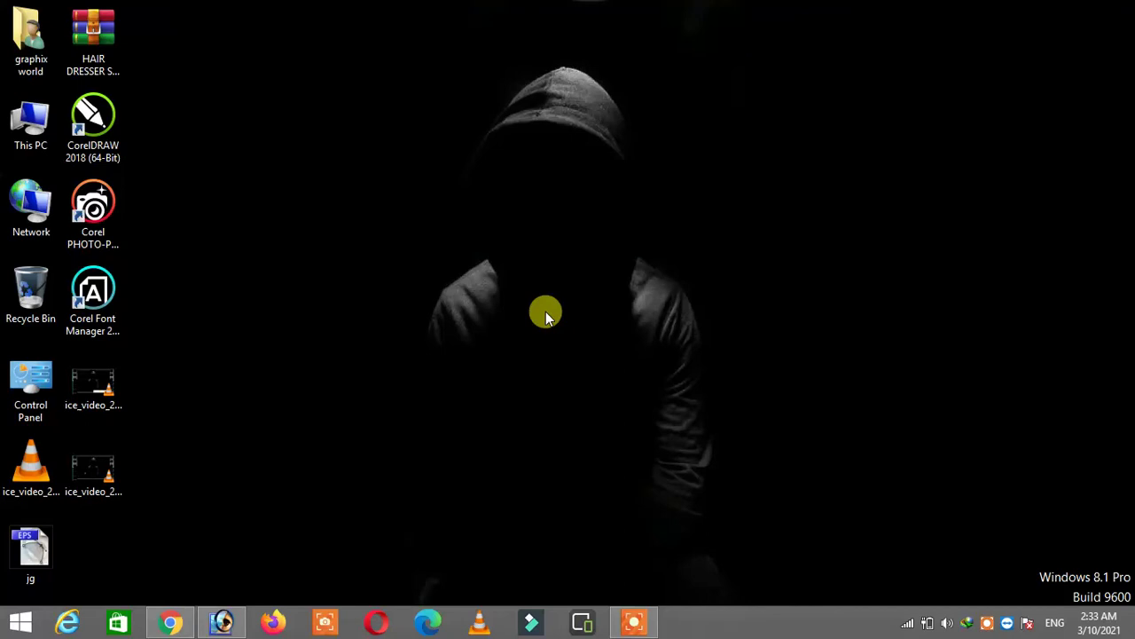
Refresh the Windows desktop eleven times, then restore the Photoshop window from the taskbar.
{"action": "right_click", "coordinate": [472, 219]}
{"action": "left_click", "coordinate": [506, 267]}
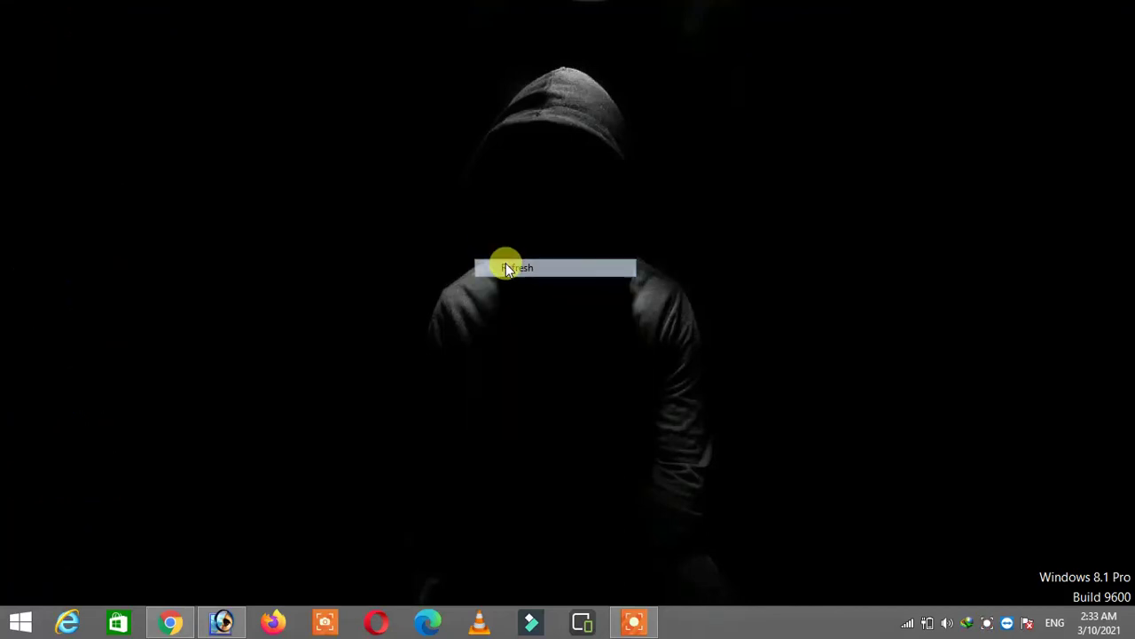
{"action": "right_click", "coordinate": [500, 255]}
{"action": "left_click", "coordinate": [508, 295]}
{"action": "right_click", "coordinate": [391, 246]}
{"action": "left_click", "coordinate": [435, 296]}
{"action": "right_click", "coordinate": [392, 248]}
{"action": "left_click", "coordinate": [434, 295]}
{"action": "right_click", "coordinate": [361, 220]}
{"action": "left_click", "coordinate": [398, 261]}
{"action": "right_click", "coordinate": [351, 221]}
{"action": "left_click", "coordinate": [393, 269]}
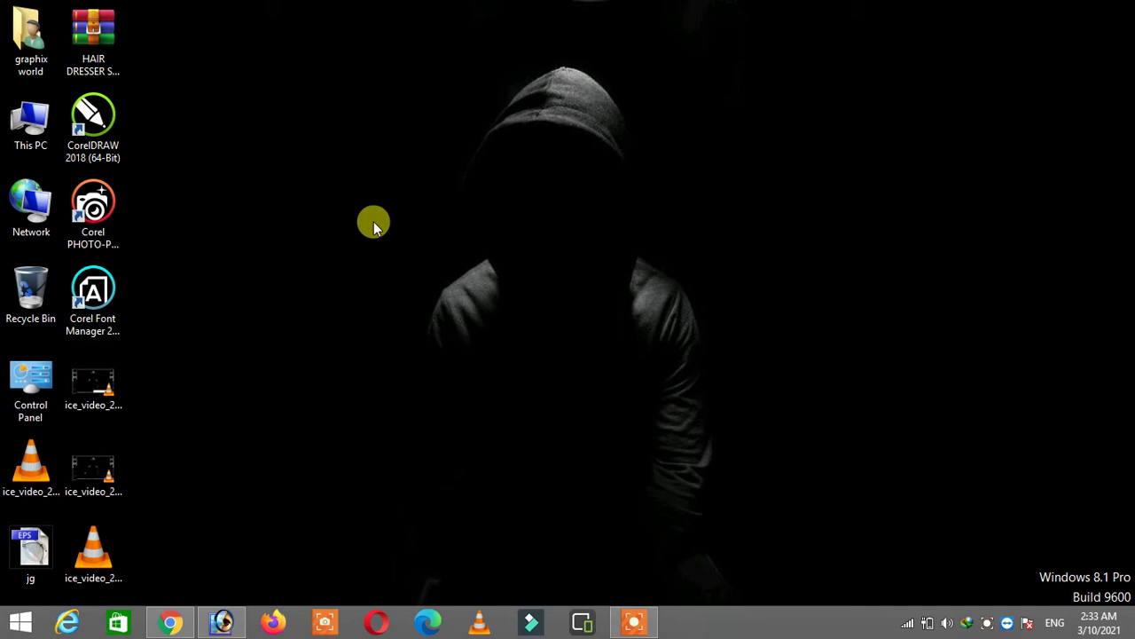
{"action": "right_click", "coordinate": [374, 221]}
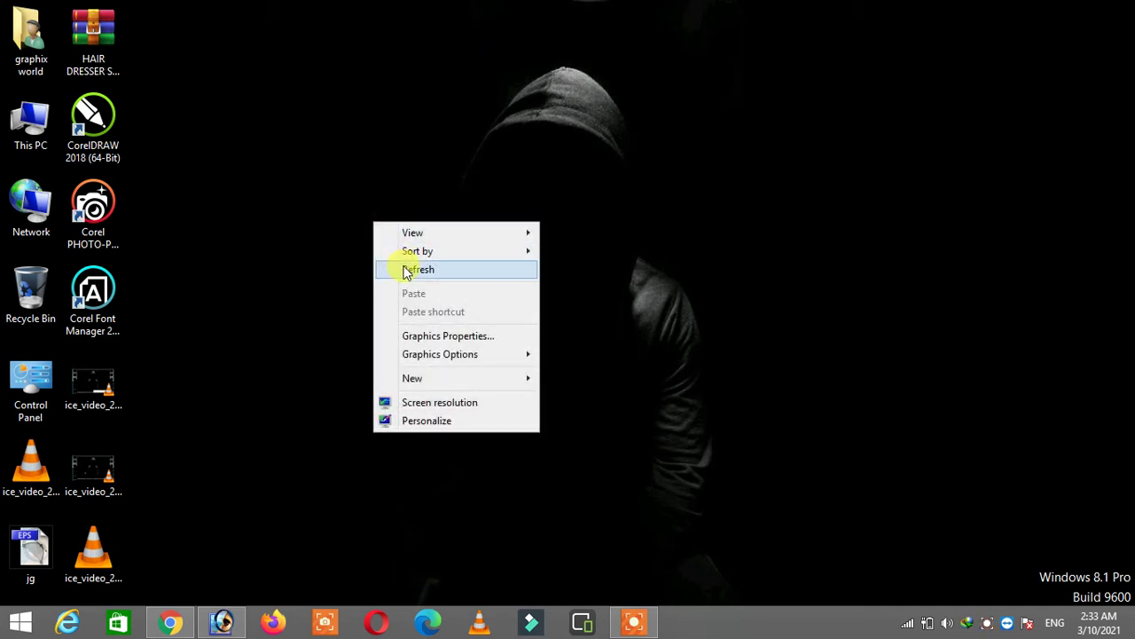
{"action": "left_click", "coordinate": [392, 270]}
{"action": "right_click", "coordinate": [330, 219]}
{"action": "left_click", "coordinate": [376, 284]}
{"action": "right_click", "coordinate": [348, 249]}
{"action": "left_click", "coordinate": [388, 291]}
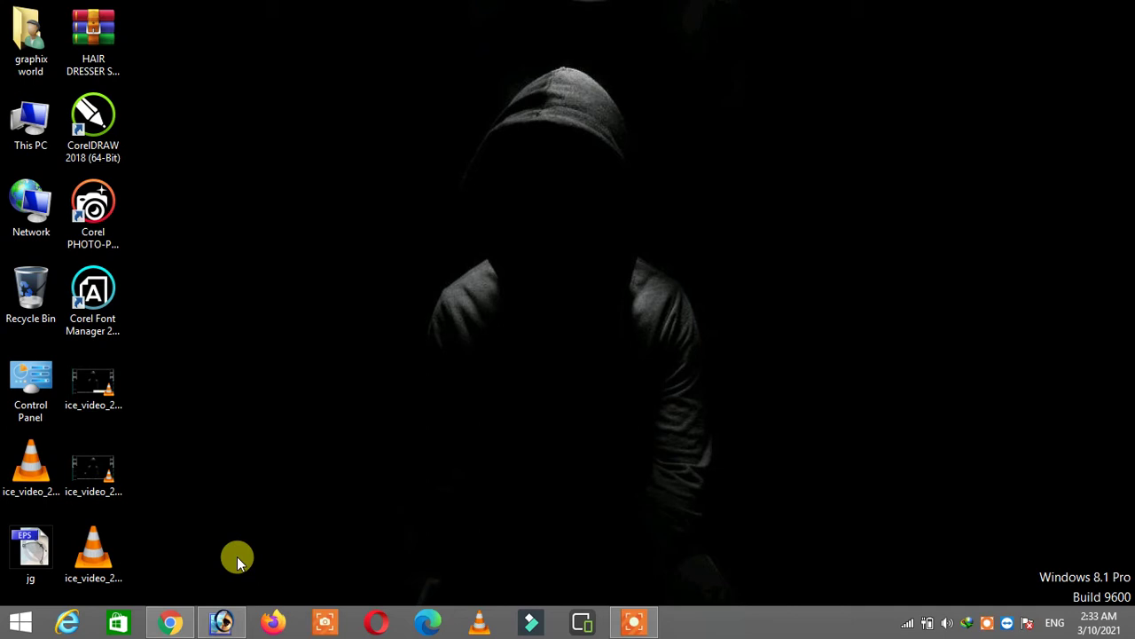
{"action": "right_click", "coordinate": [295, 303]}
{"action": "left_click", "coordinate": [322, 353]}
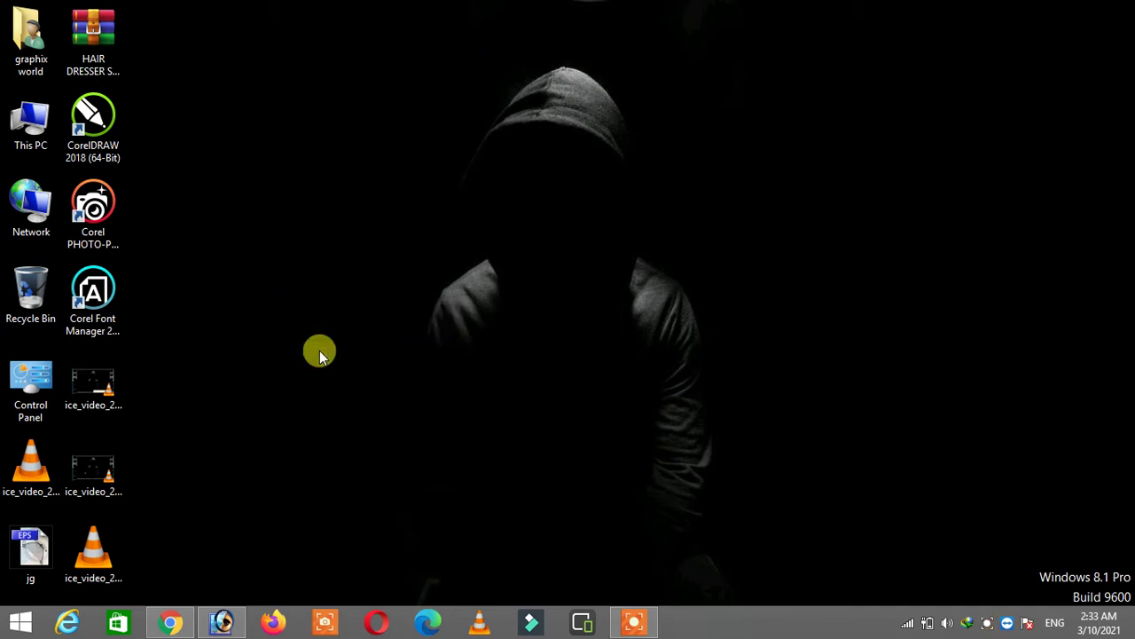
{"action": "right_click", "coordinate": [269, 281]}
{"action": "left_click", "coordinate": [305, 322]}
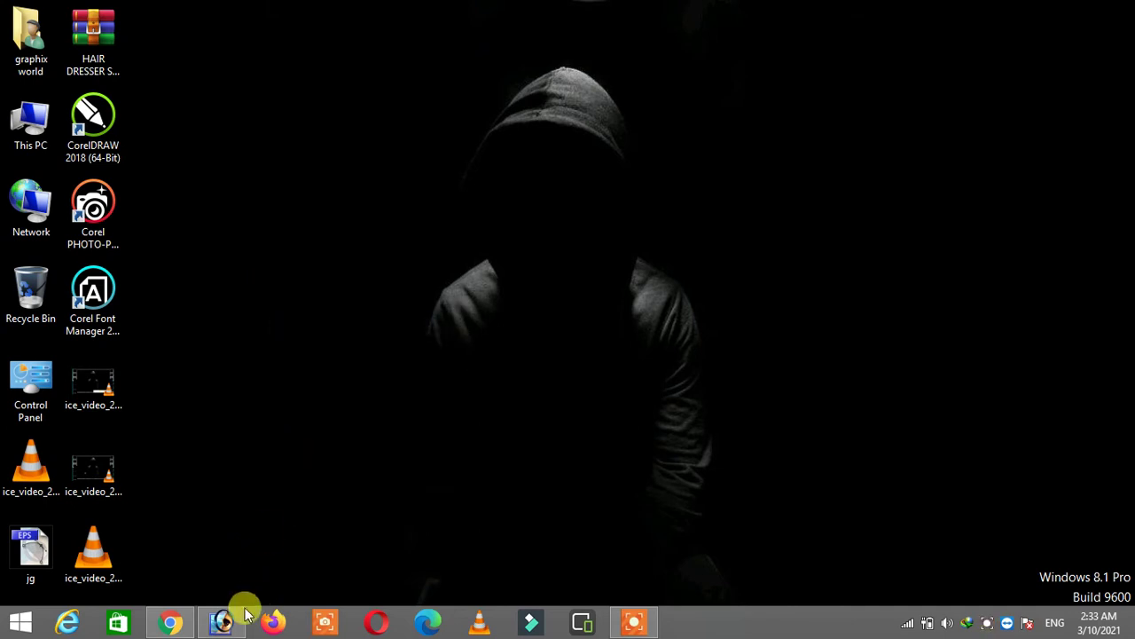
{"action": "left_click", "coordinate": [236, 615]}
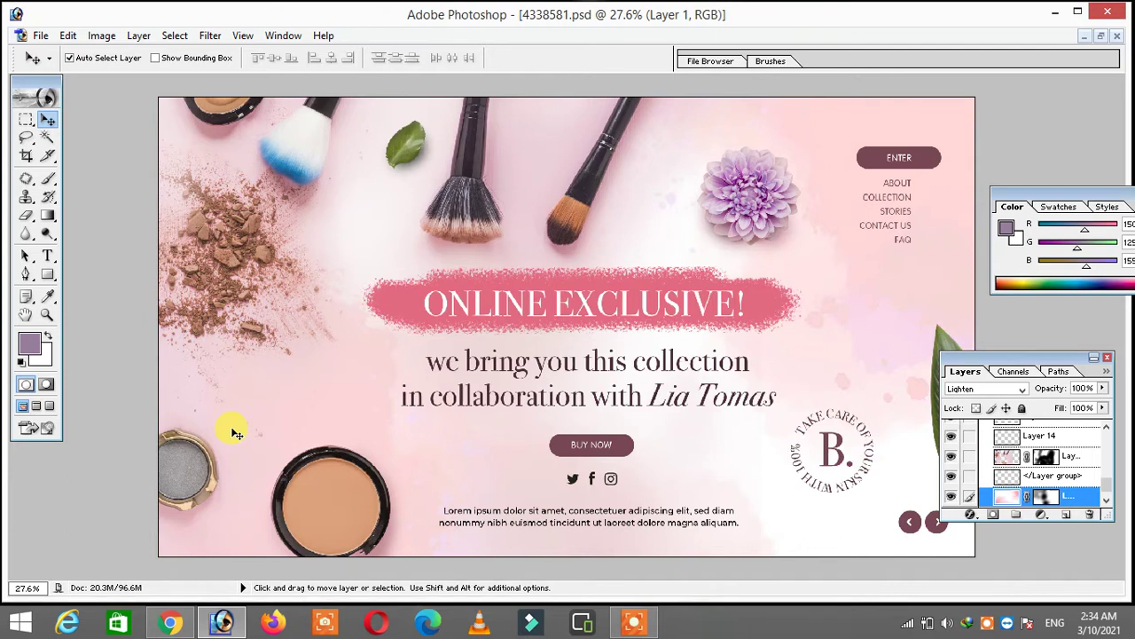
Dock the Layers palette under Color and collapse the Text group beside Logo and Design.
{"action": "left_click_drag", "start_coordinate": [965, 371], "coordinate": [1013, 319]}
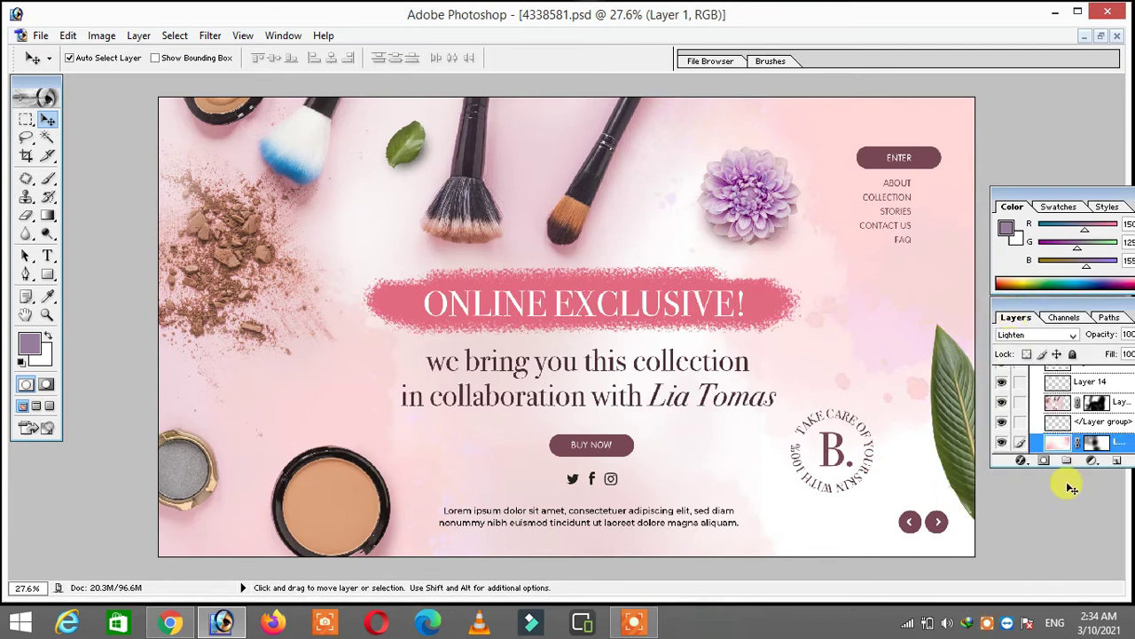
{"action": "left_click", "coordinate": [1046, 461]}
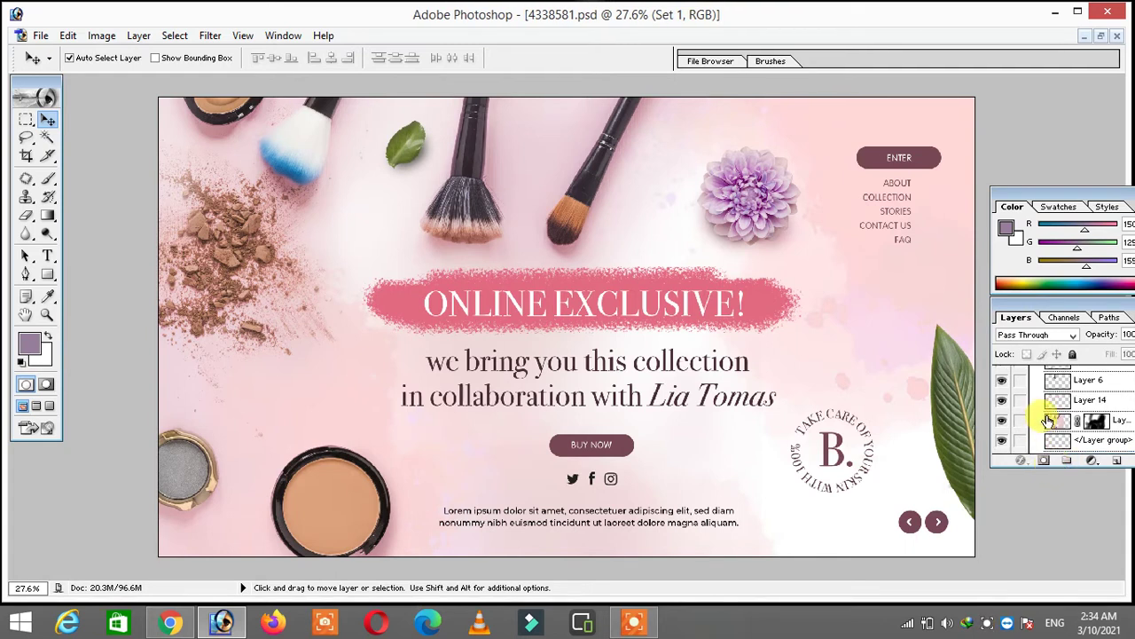
{"action": "left_click", "coordinate": [1060, 439]}
{"action": "scroll", "coordinate": [1058, 439], "scroll_direction": "up", "scroll_amount": 2}
{"action": "scroll", "coordinate": [1065, 436], "scroll_direction": "up", "scroll_amount": 2}
{"action": "scroll", "coordinate": [1069, 434], "scroll_direction": "up", "scroll_amount": 2}
{"action": "scroll", "coordinate": [1075, 432], "scroll_direction": "up", "scroll_amount": 2}
{"action": "scroll", "coordinate": [1075, 434], "scroll_direction": "up", "scroll_amount": 2}
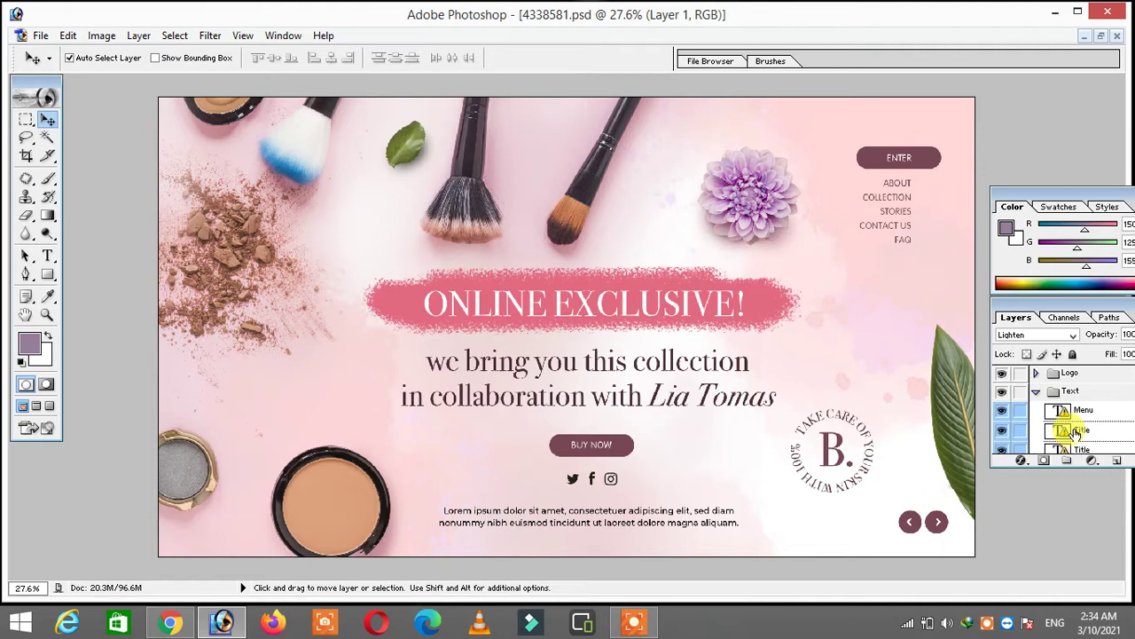
{"action": "left_click", "coordinate": [1033, 393]}
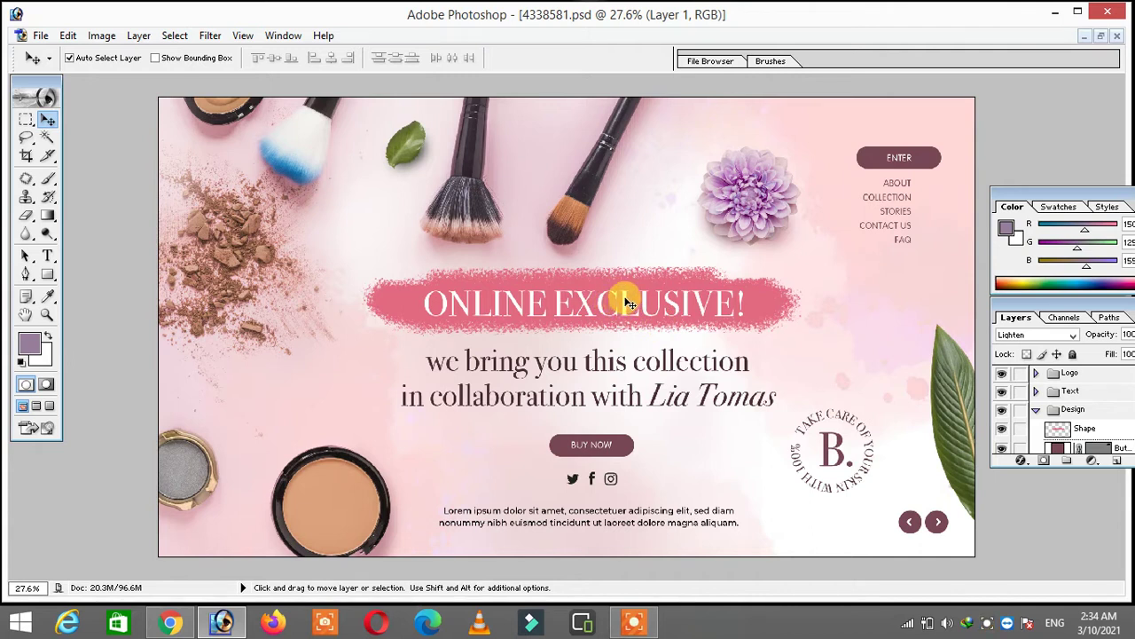
Hide and reshow the Layer 4 makeup items, then undo a 20 px nudge.
{"action": "left_click", "coordinate": [552, 211]}
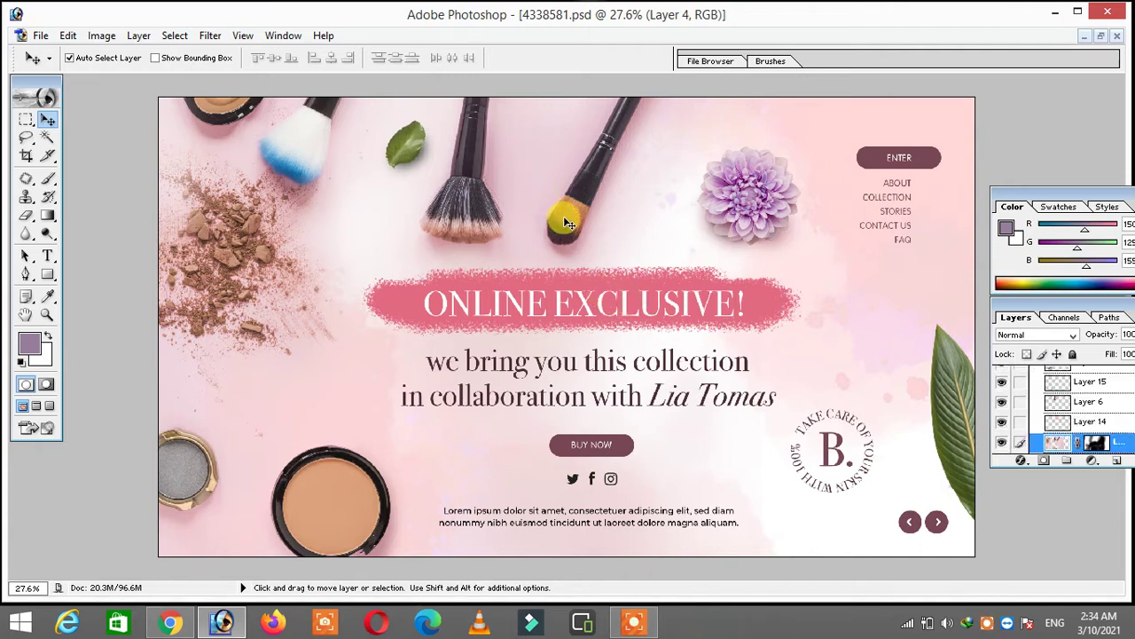
{"action": "left_click", "coordinate": [1001, 443]}
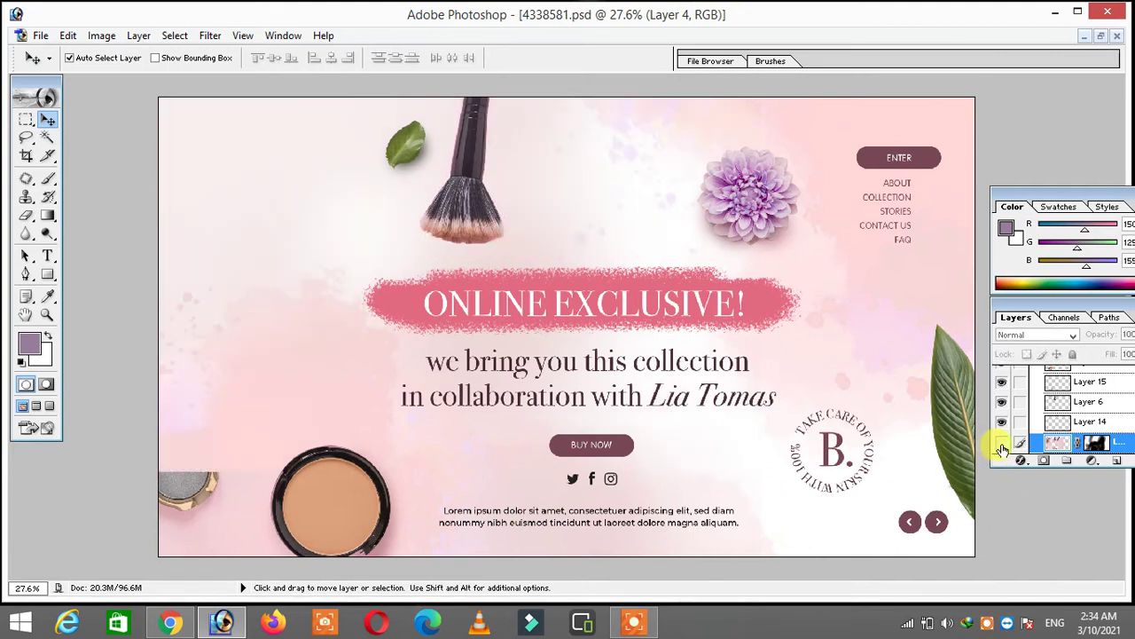
{"action": "left_click", "coordinate": [1002, 443]}
{"action": "left_click", "coordinate": [1002, 443]}
{"action": "left_click", "coordinate": [1001, 443]}
{"action": "left_click_drag", "start_coordinate": [590, 179], "coordinate": [608, 184]}
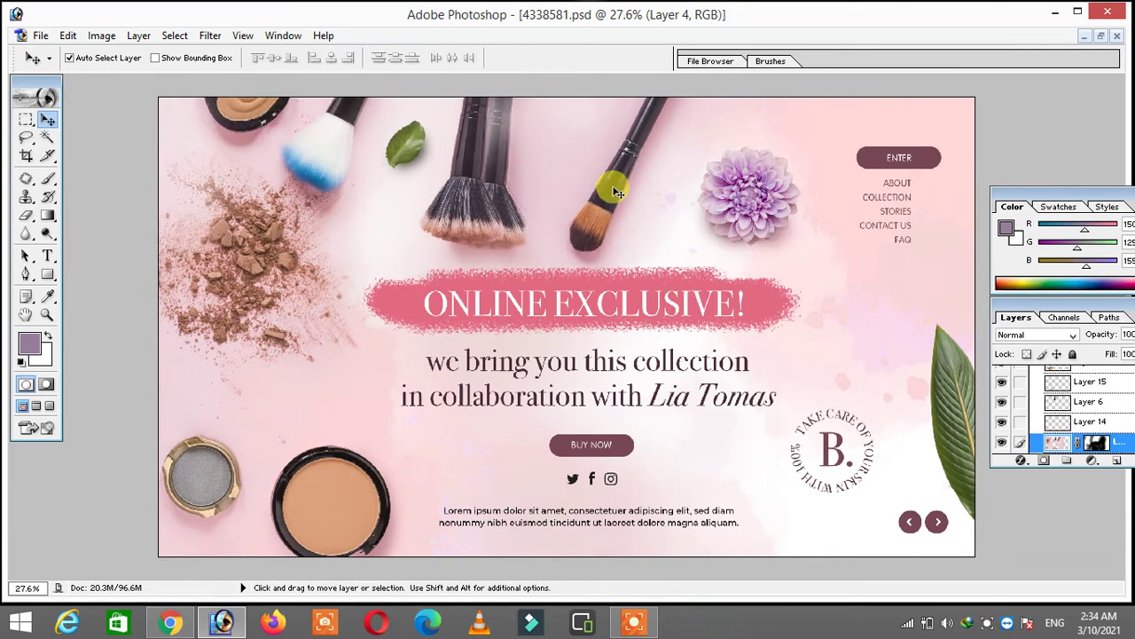
{"action": "key", "text": "ctrl+z"}
Expand the Background group and toggle the pink background layer off and on repeatedly.
{"action": "scroll", "coordinate": [1071, 434], "scroll_direction": "down", "scroll_amount": 2}
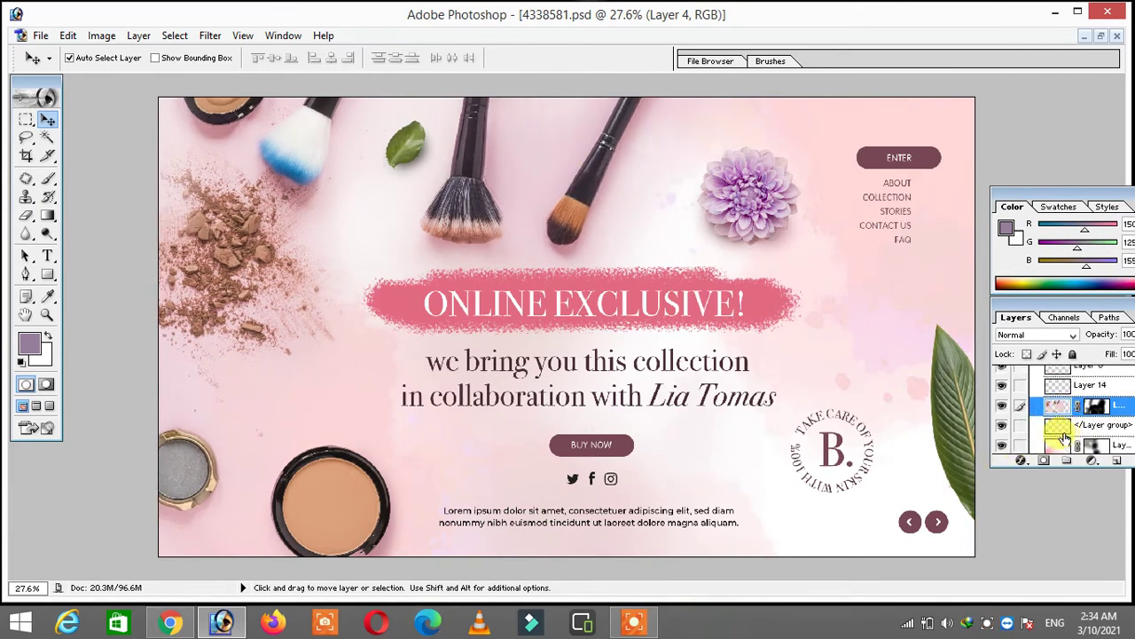
{"action": "scroll", "coordinate": [1064, 430], "scroll_direction": "down", "scroll_amount": 1}
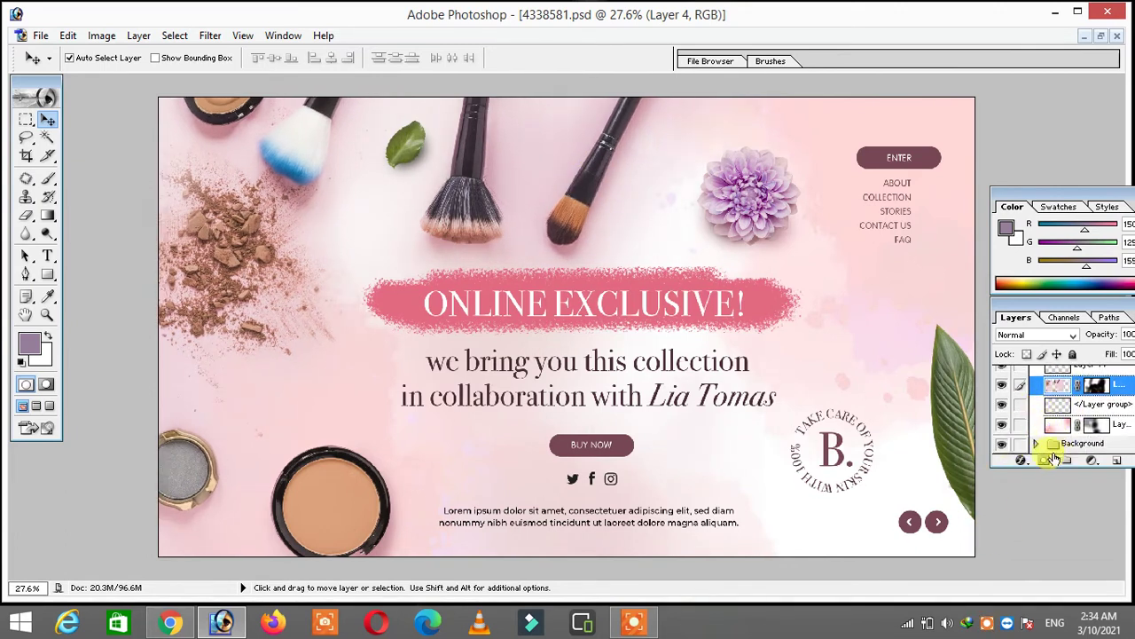
{"action": "left_click", "coordinate": [1035, 443]}
{"action": "left_click", "coordinate": [1055, 441]}
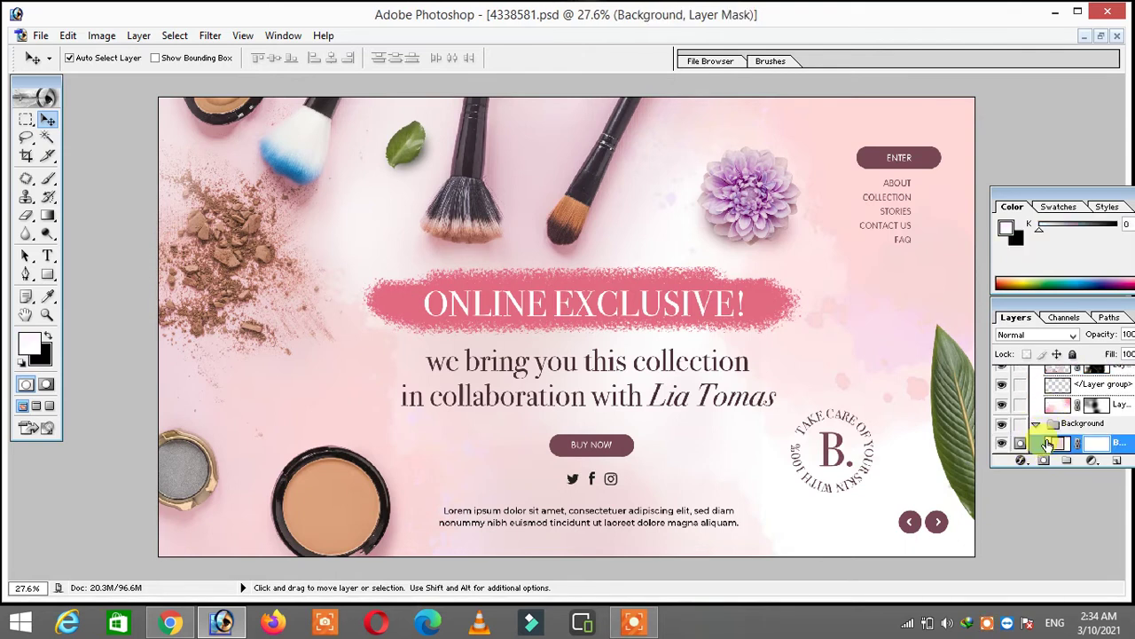
{"action": "left_click", "coordinate": [1001, 443]}
{"action": "left_click", "coordinate": [1001, 443]}
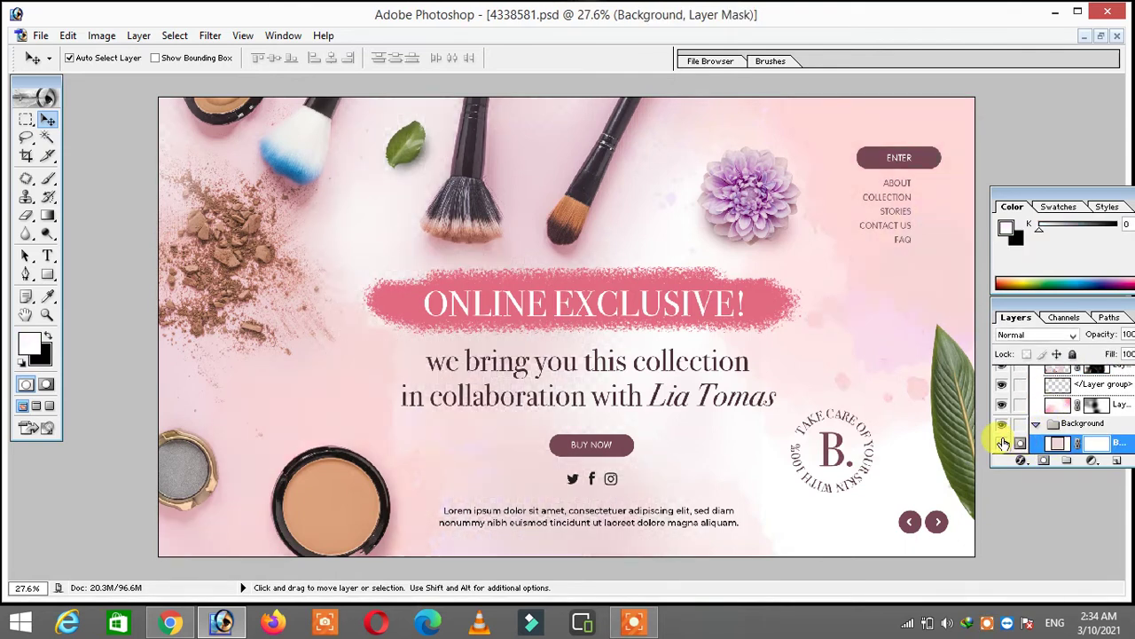
{"action": "left_click", "coordinate": [1001, 443]}
{"action": "left_click", "coordinate": [1001, 443]}
{"action": "left_click", "coordinate": [1002, 443]}
{"action": "left_click", "coordinate": [1002, 442]}
{"action": "left_click", "coordinate": [1002, 443]}
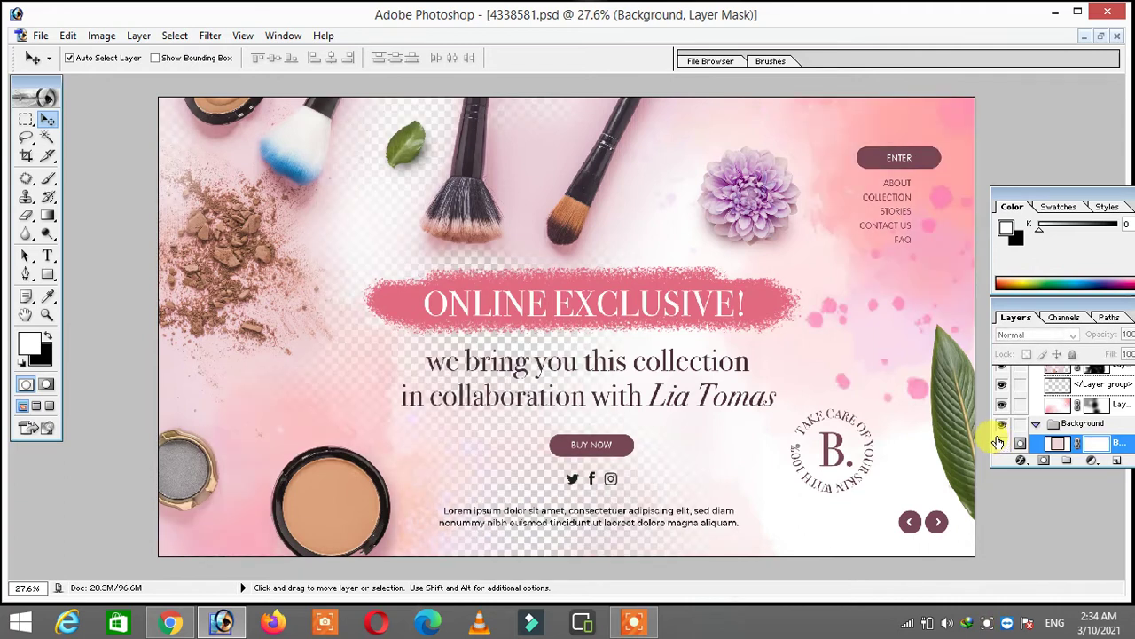
{"action": "left_click", "coordinate": [1002, 442]}
Preview a darker pink for the background fill, cancel it, and reselect Layer 4.
{"action": "double_click", "coordinate": [1057, 442]}
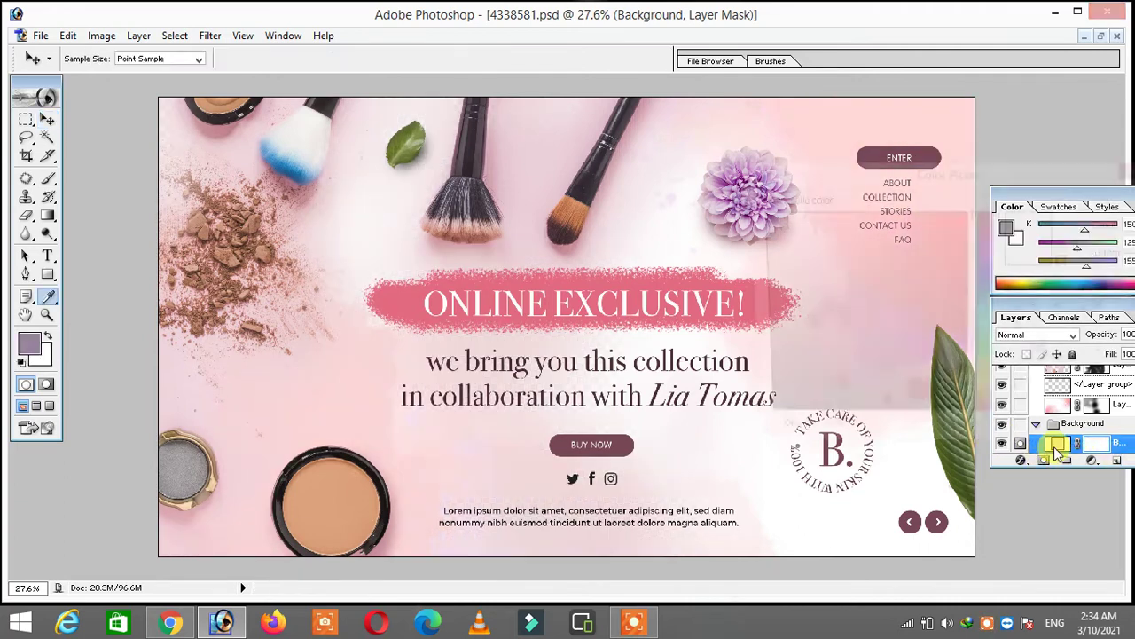
{"action": "mouse_move", "coordinate": [778, 222]}
{"action": "left_mouse_down"}
{"action": "mouse_move", "coordinate": [798, 249]}
{"action": "mouse_move", "coordinate": [773, 216]}
{"action": "left_mouse_up"}
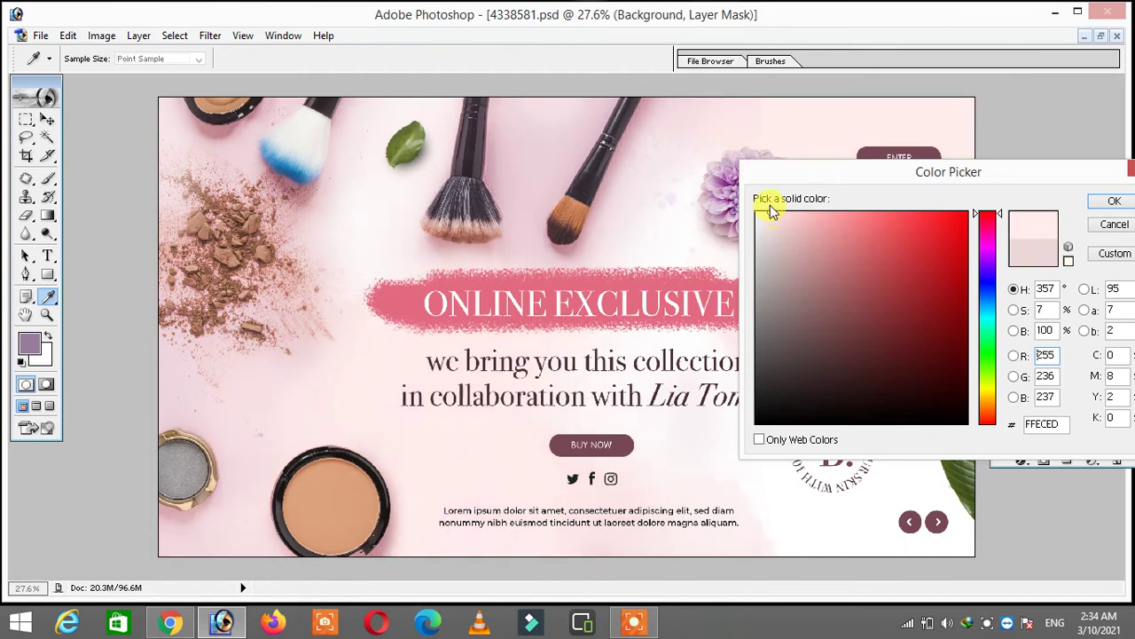
{"action": "left_click", "coordinate": [1114, 202]}
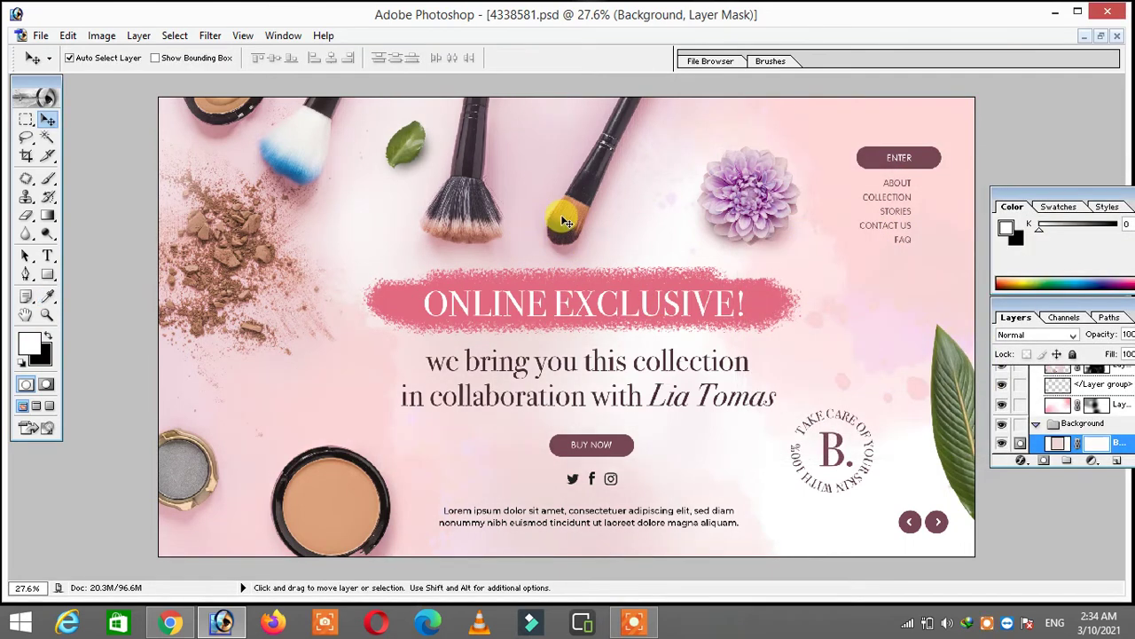
{"action": "left_click", "coordinate": [564, 212]}
Hide and reshow the left-side makeup items and the watercolour texture layer.
{"action": "left_click", "coordinate": [1002, 375]}
{"action": "left_click", "coordinate": [1002, 375]}
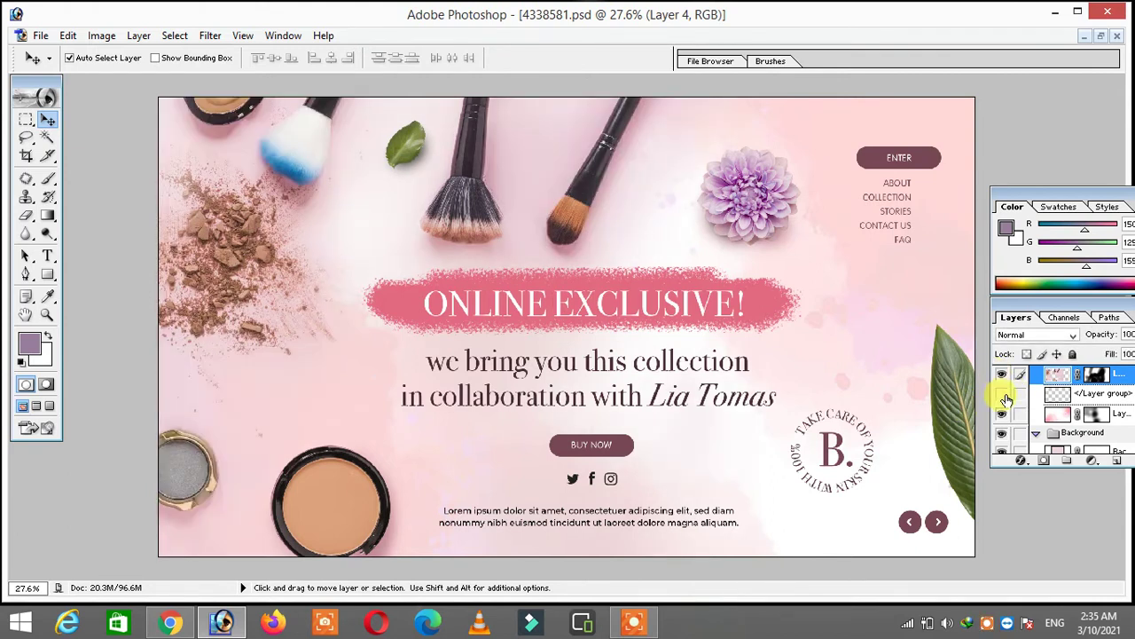
{"action": "left_click", "coordinate": [1002, 414]}
{"action": "left_click", "coordinate": [1002, 415]}
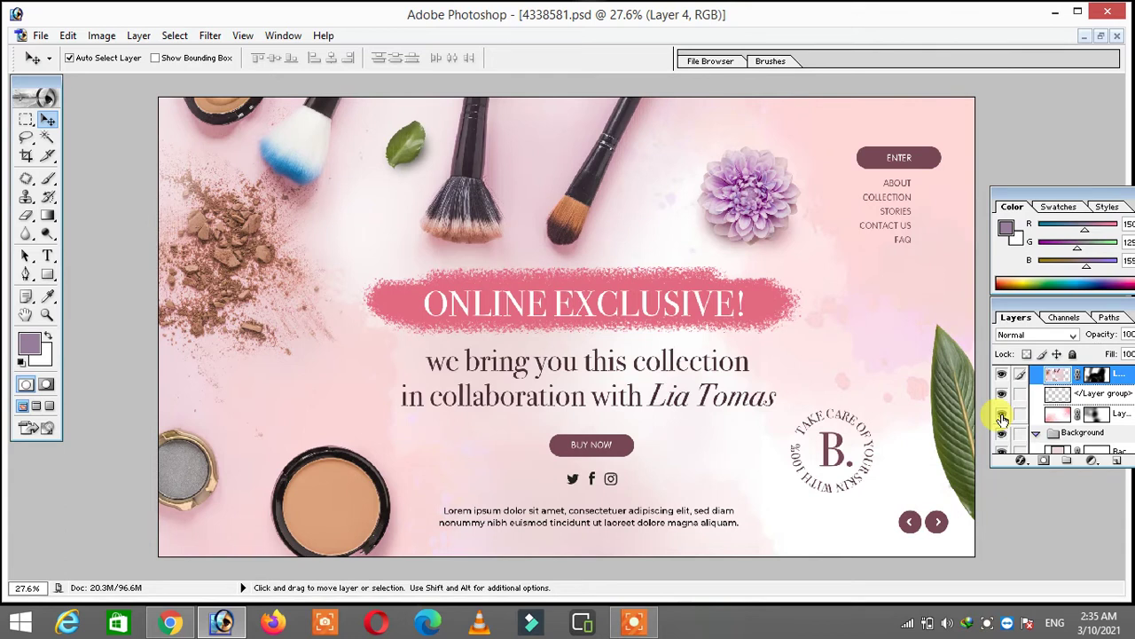
{"action": "left_click", "coordinate": [1001, 406]}
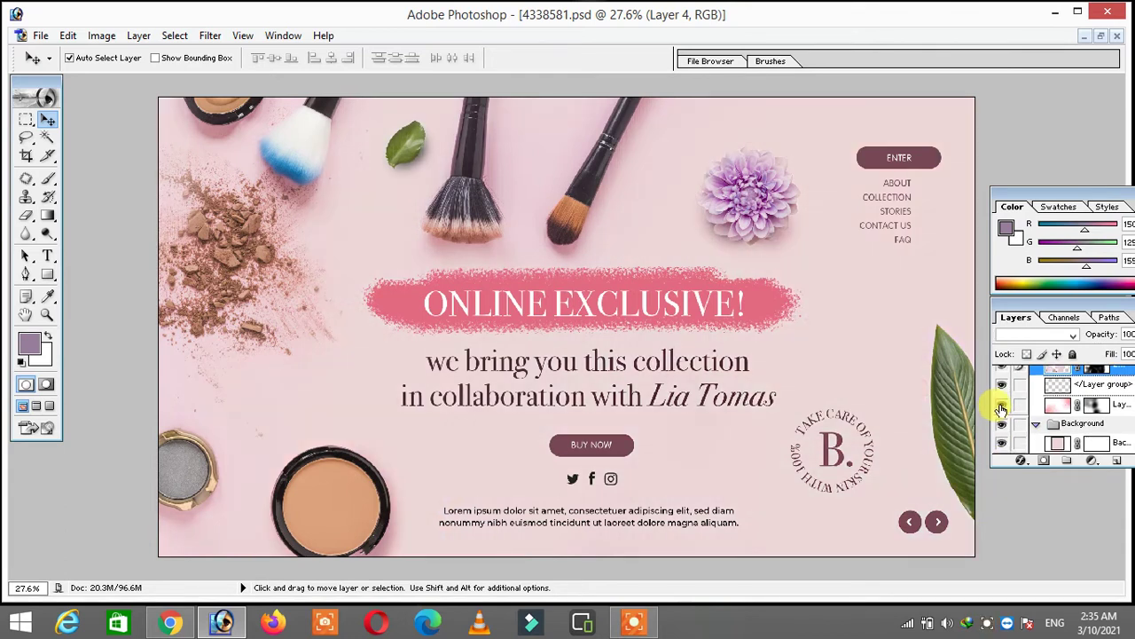
{"action": "left_click", "coordinate": [1001, 406]}
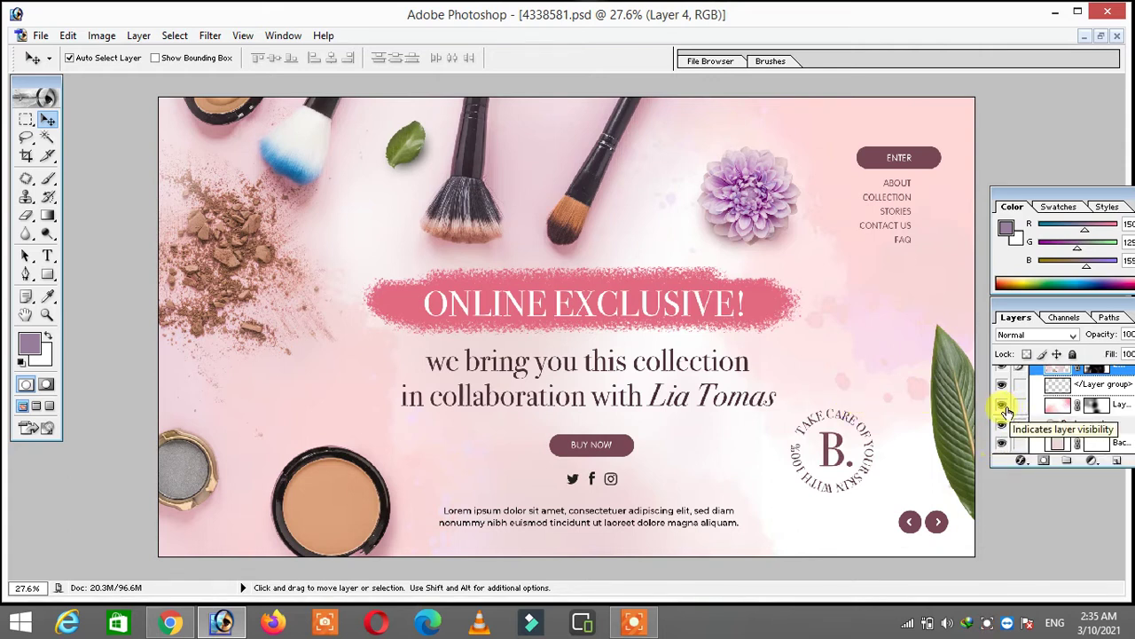
Scroll up and down through the whole layer stack to review the banner's layers.
{"action": "scroll", "coordinate": [1007, 417], "scroll_direction": "up", "scroll_amount": 2}
{"action": "scroll", "coordinate": [1007, 421], "scroll_direction": "up", "scroll_amount": 2}
{"action": "scroll", "coordinate": [1012, 425], "scroll_direction": "up", "scroll_amount": 2}
{"action": "scroll", "coordinate": [1015, 429], "scroll_direction": "up", "scroll_amount": 2}
{"action": "scroll", "coordinate": [1020, 429], "scroll_direction": "up", "scroll_amount": 2}
{"action": "scroll", "coordinate": [1027, 429], "scroll_direction": "up", "scroll_amount": 2}
{"action": "scroll", "coordinate": [1029, 430], "scroll_direction": "up", "scroll_amount": 2}
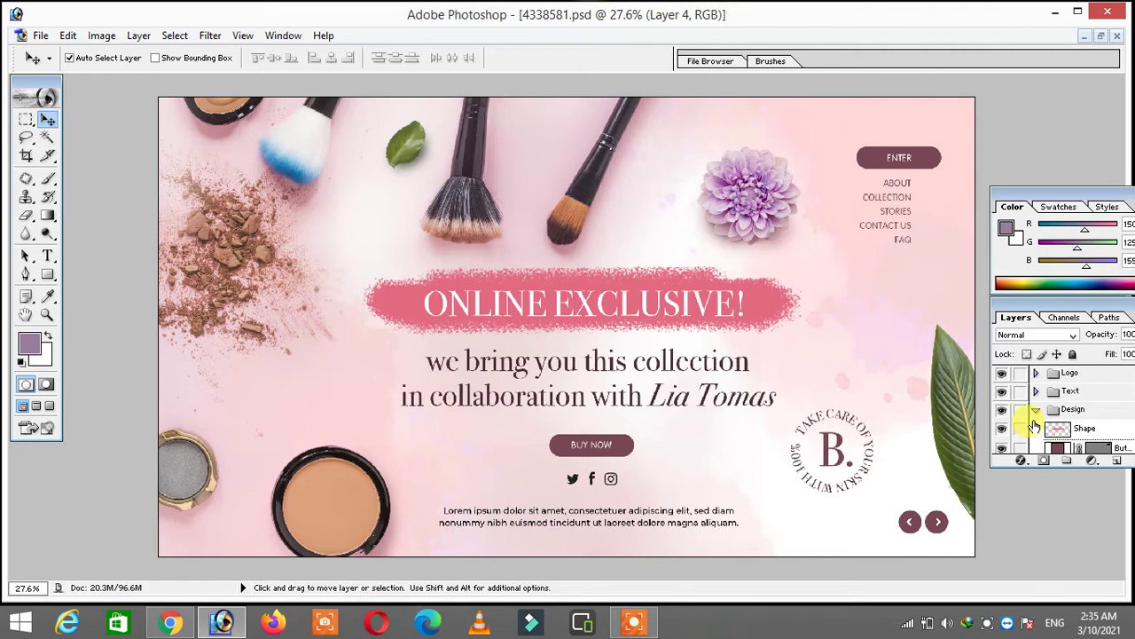
{"action": "scroll", "coordinate": [1033, 427], "scroll_direction": "down", "scroll_amount": 2}
{"action": "scroll", "coordinate": [1033, 427], "scroll_direction": "down", "scroll_amount": 2}
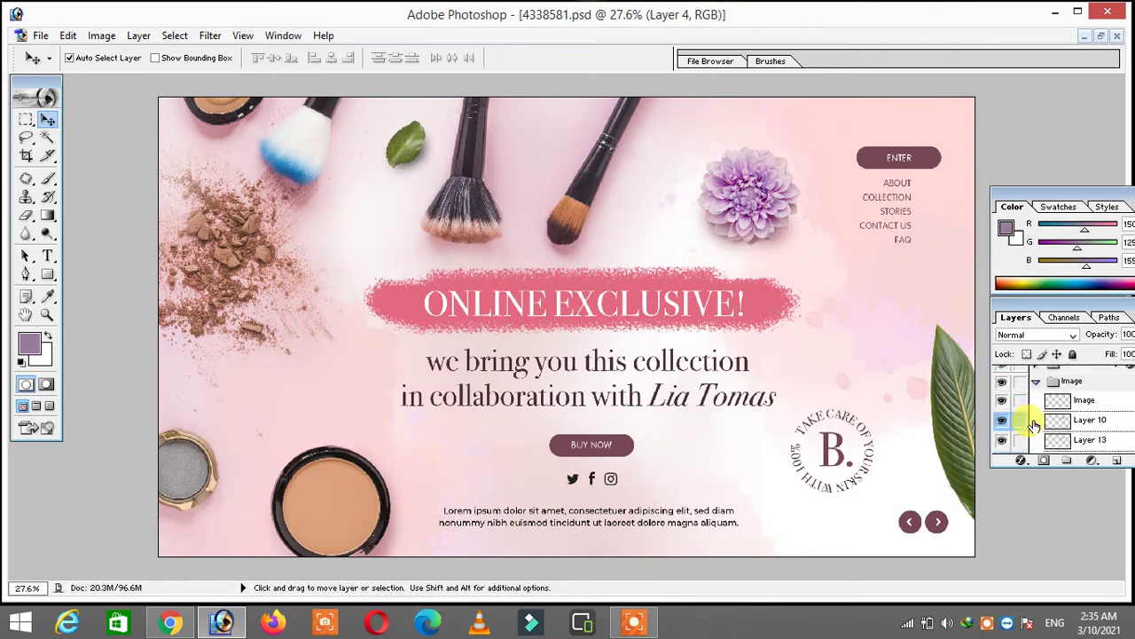
{"action": "scroll", "coordinate": [1033, 427], "scroll_direction": "down", "scroll_amount": 2}
{"action": "scroll", "coordinate": [1033, 427], "scroll_direction": "down", "scroll_amount": 2}
{"action": "scroll", "coordinate": [1033, 427], "scroll_direction": "down", "scroll_amount": 2}
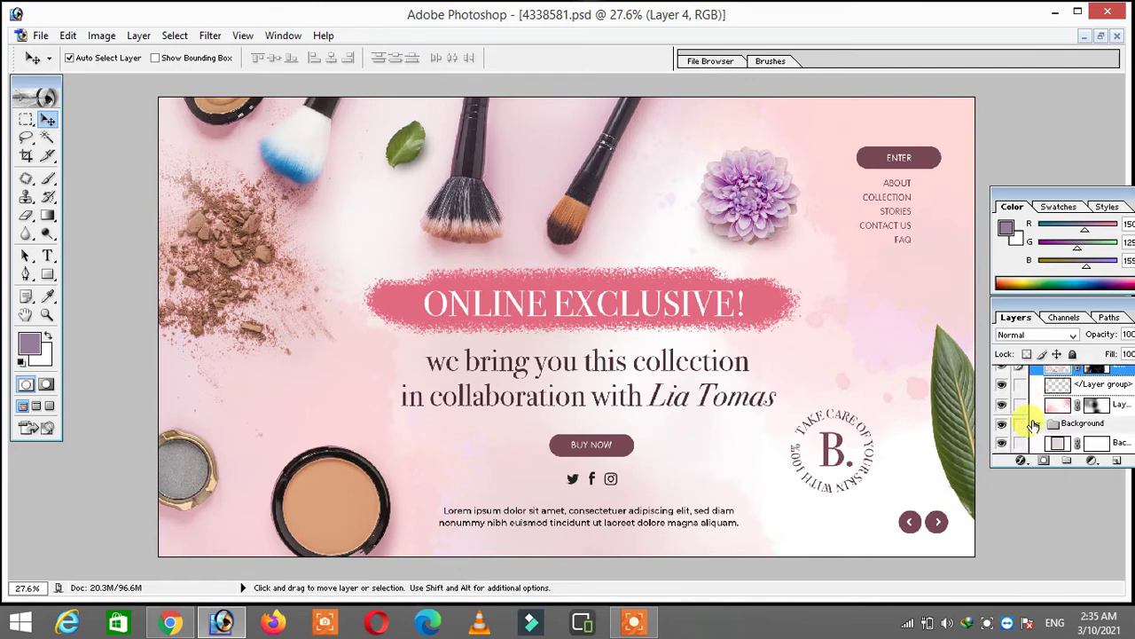
{"action": "scroll", "coordinate": [1034, 425], "scroll_direction": "up", "scroll_amount": 2}
{"action": "scroll", "coordinate": [1033, 425], "scroll_direction": "up", "scroll_amount": 2}
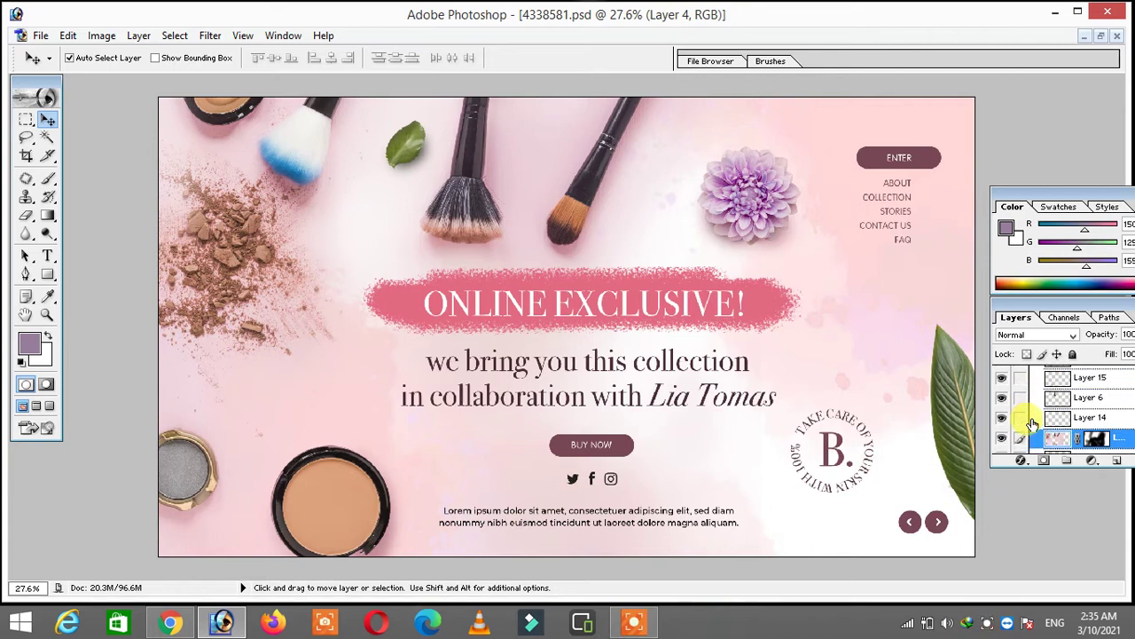
{"action": "scroll", "coordinate": [1034, 425], "scroll_direction": "up", "scroll_amount": 2}
{"action": "scroll", "coordinate": [1034, 425], "scroll_direction": "up", "scroll_amount": 2}
{"action": "scroll", "coordinate": [1034, 425], "scroll_direction": "up", "scroll_amount": 2}
{"action": "scroll", "coordinate": [1033, 425], "scroll_direction": "up", "scroll_amount": 2}
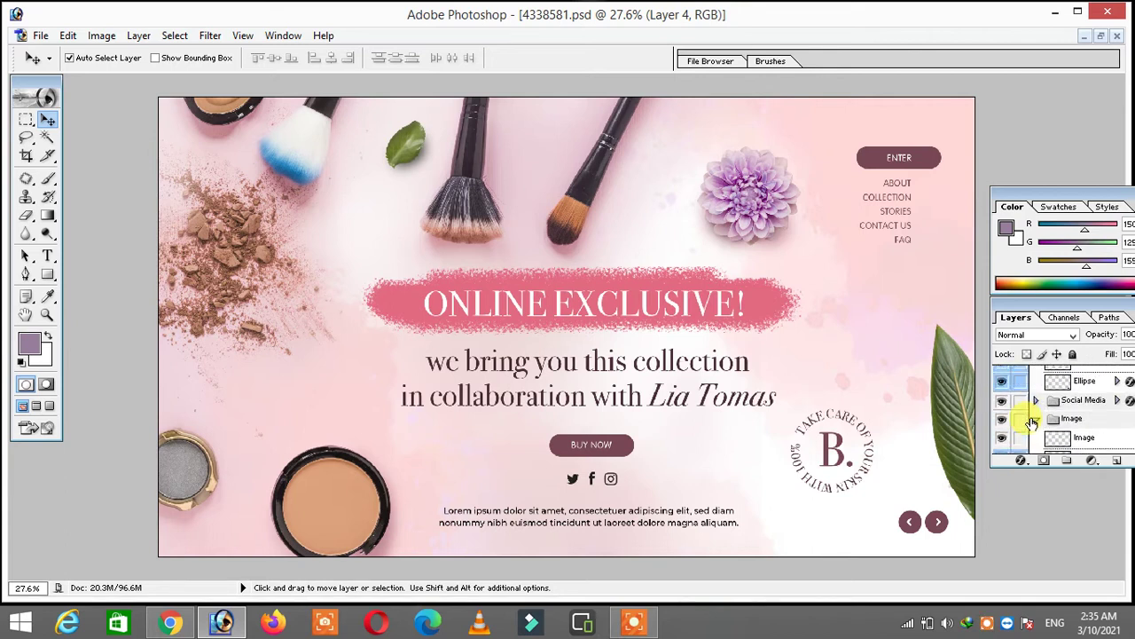
{"action": "scroll", "coordinate": [1033, 423], "scroll_direction": "up", "scroll_amount": 2}
{"action": "scroll", "coordinate": [1033, 423], "scroll_direction": "up", "scroll_amount": 2}
{"action": "scroll", "coordinate": [1030, 426], "scroll_direction": "down", "scroll_amount": 3}
{"action": "scroll", "coordinate": [1030, 426], "scroll_direction": "down", "scroll_amount": 3}
{"action": "scroll", "coordinate": [1031, 426], "scroll_direction": "down", "scroll_amount": 3}
{"action": "scroll", "coordinate": [1029, 425], "scroll_direction": "down", "scroll_amount": 3}
Select Layer 1, zoom in on the headline and tagline, and pick the title layer.
{"action": "left_click", "coordinate": [699, 362]}
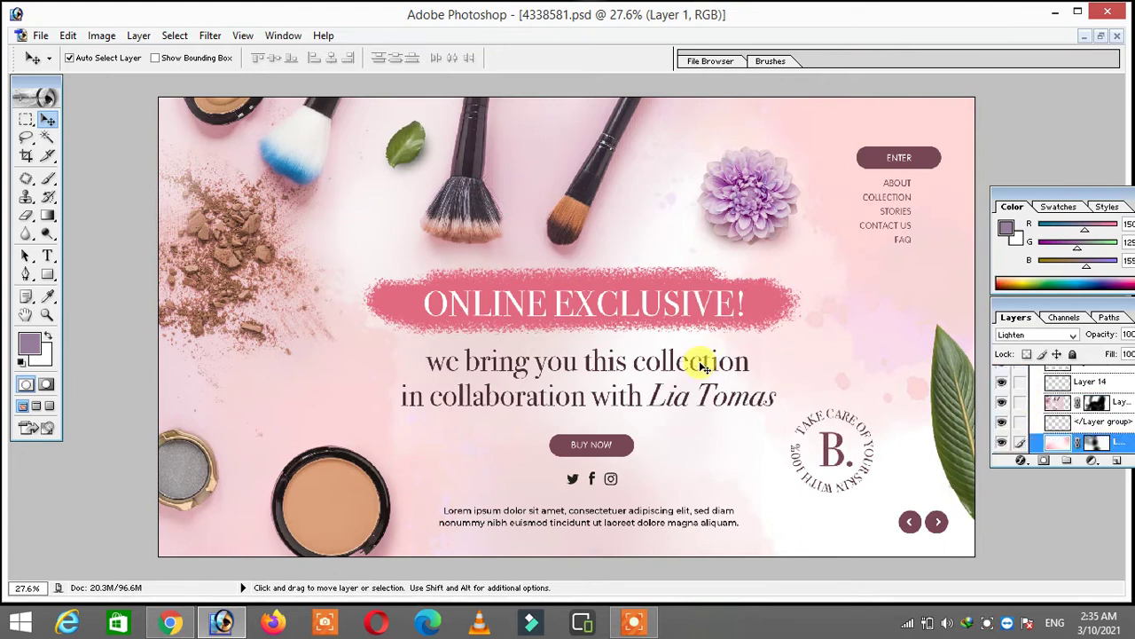
{"action": "key", "text": "z"}
{"action": "left_click_drag", "start_coordinate": [333, 232], "coordinate": [847, 457]}
{"action": "left_click_drag", "start_coordinate": [710, 329], "coordinate": [726, 344]}
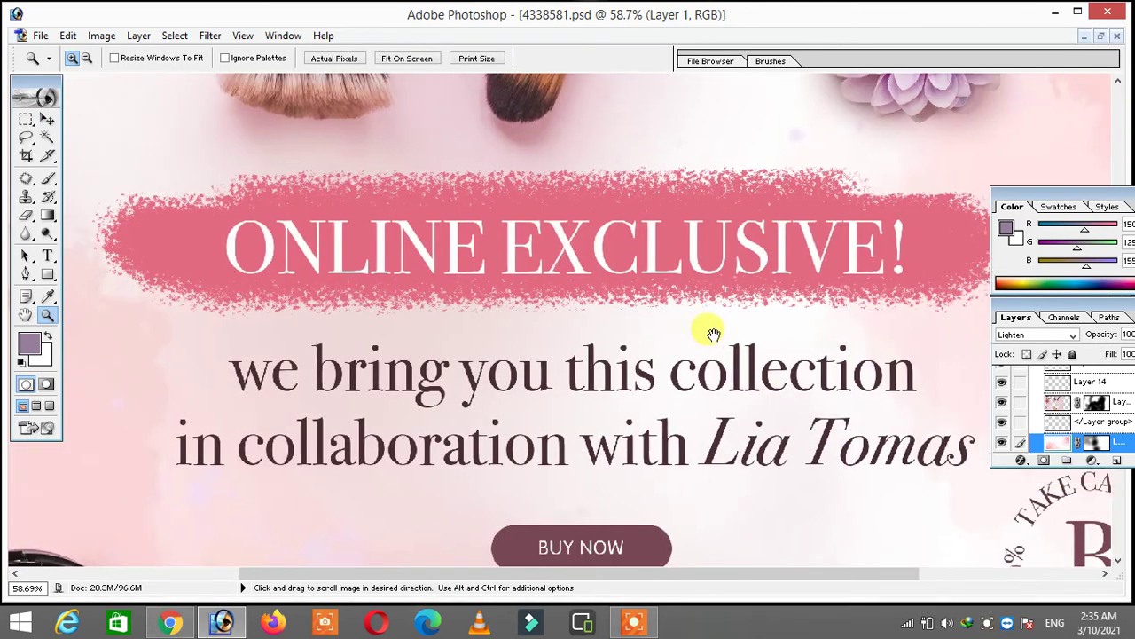
{"action": "left_click", "coordinate": [47, 119]}
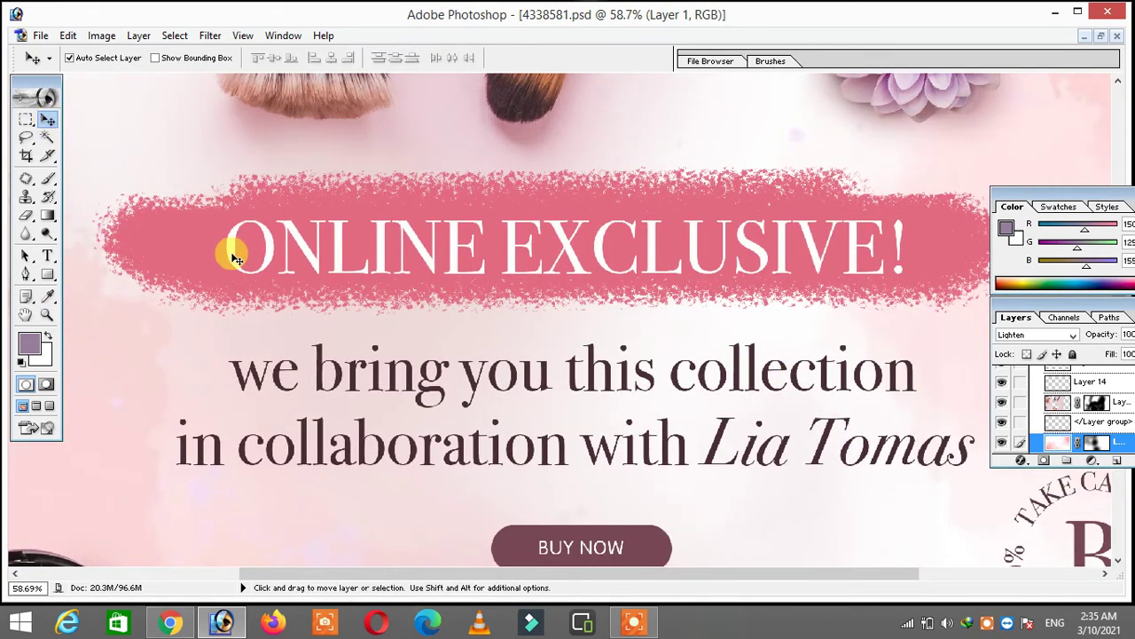
{"action": "left_click", "coordinate": [235, 255]}
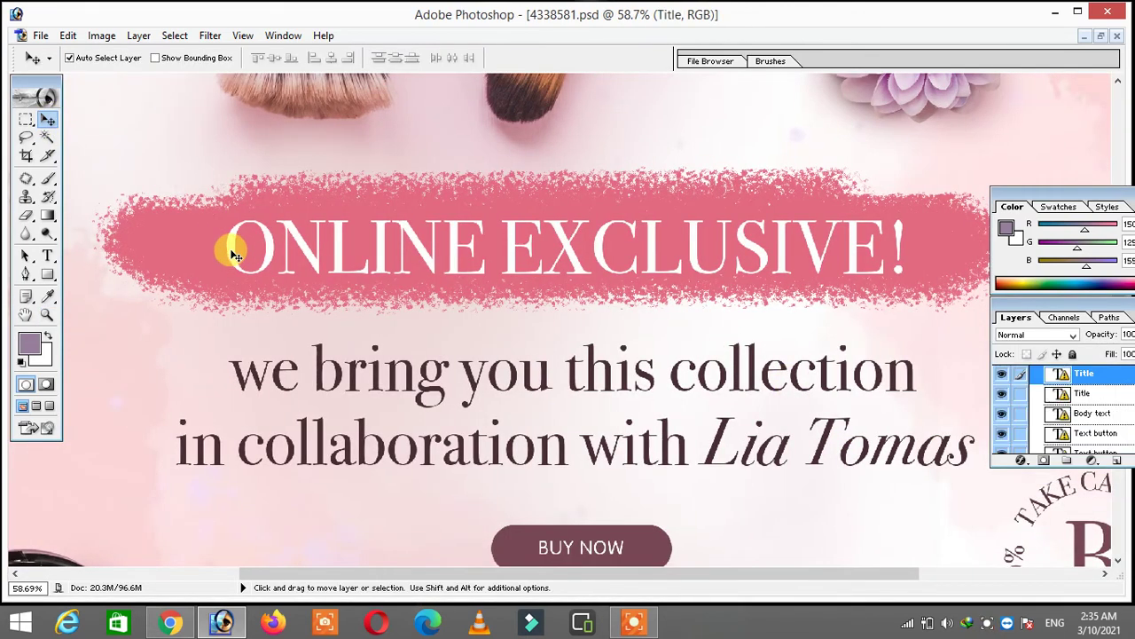
Hide and reshow the Title layer, then raise and lengthen the Layers palette.
{"action": "left_click", "coordinate": [1002, 376]}
{"action": "left_click", "coordinate": [1004, 379]}
{"action": "left_click_drag", "start_coordinate": [760, 226], "coordinate": [774, 297]}
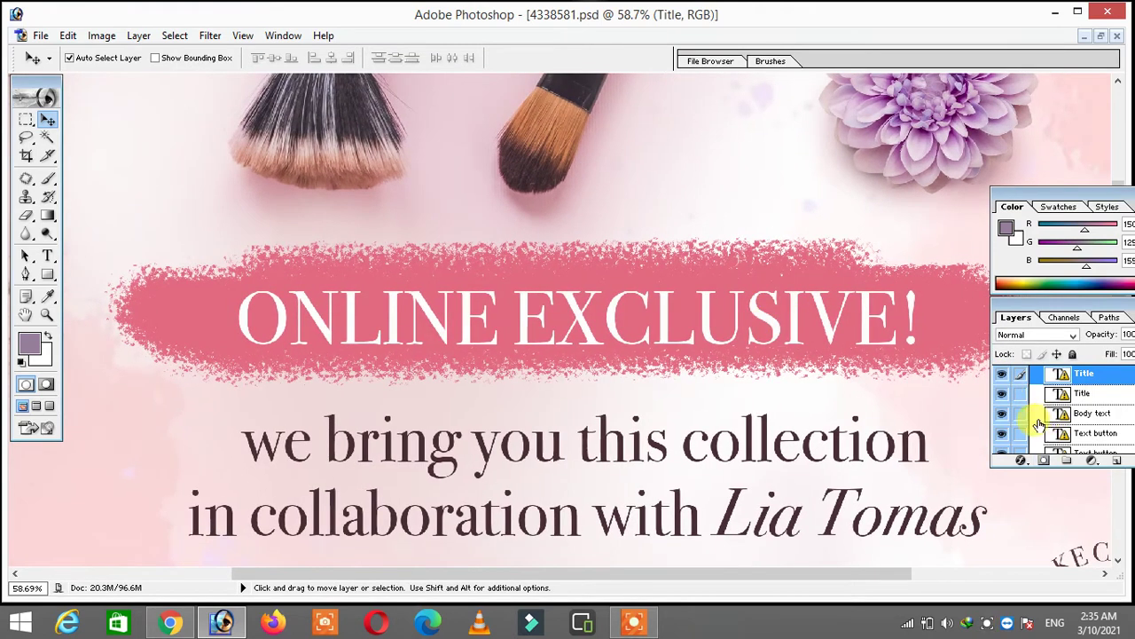
{"action": "mouse_move", "coordinate": [1029, 306]}
{"action": "left_mouse_down"}
{"action": "mouse_move", "coordinate": [1023, 289]}
{"action": "mouse_move", "coordinate": [1039, 319]}
{"action": "left_mouse_up"}
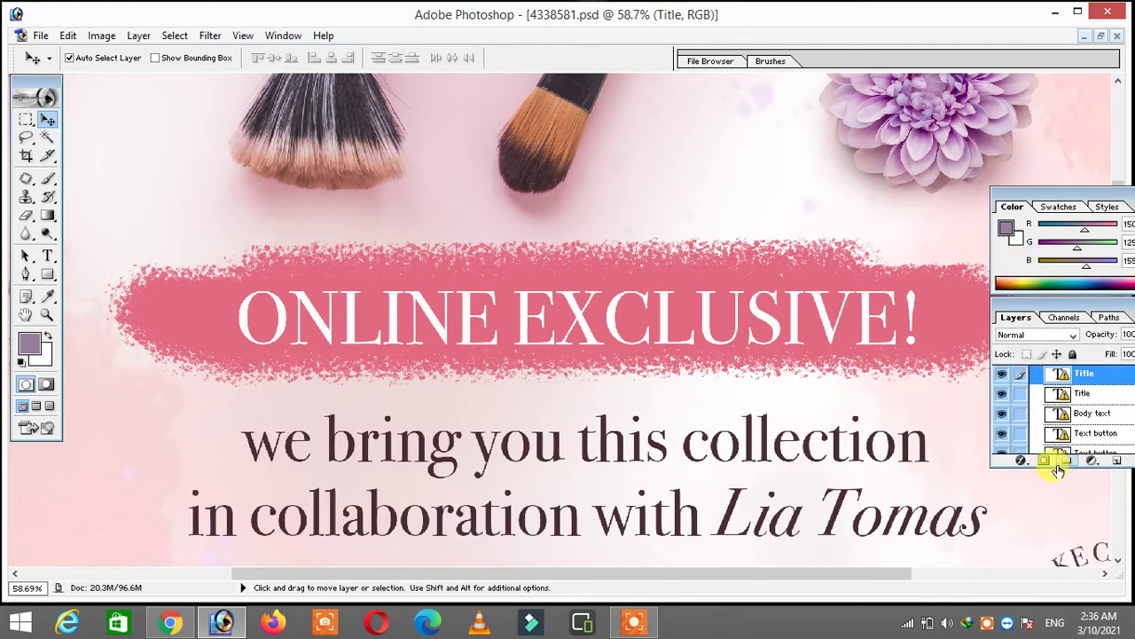
{"action": "left_click_drag", "start_coordinate": [1058, 468], "coordinate": [1059, 578]}
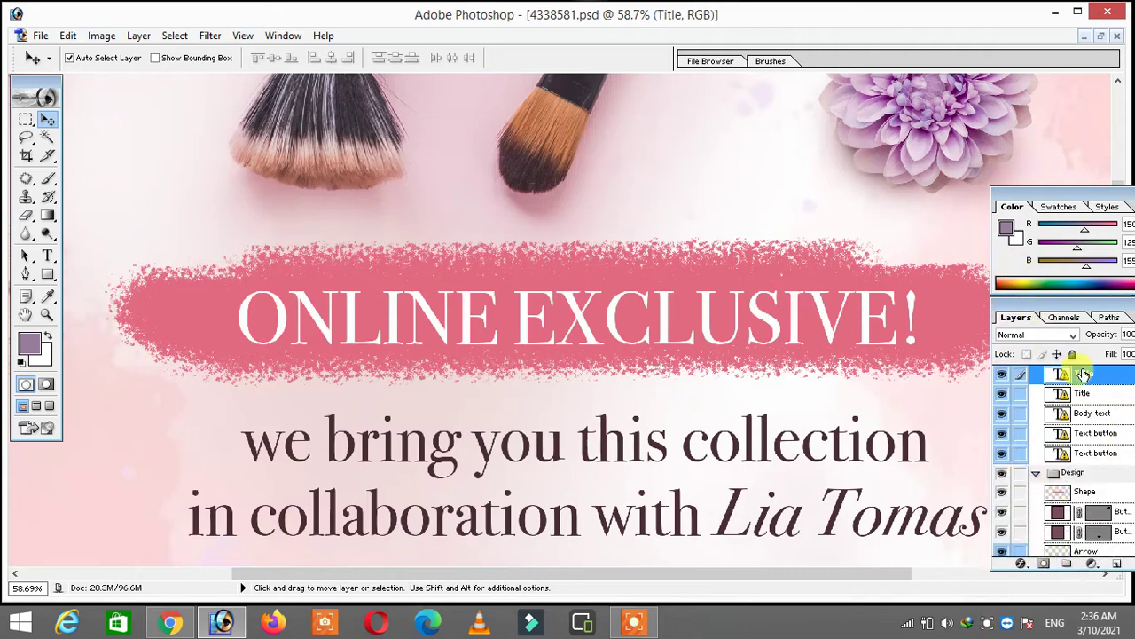
{"action": "left_click", "coordinate": [236, 36]}
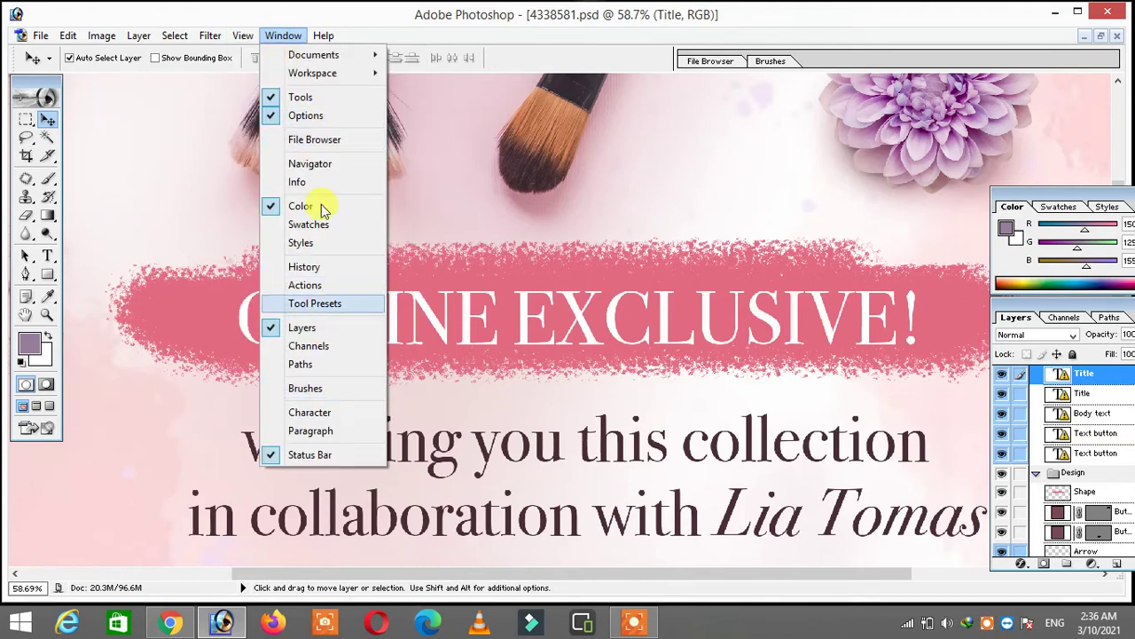
{"action": "mouse_move", "coordinate": [1036, 308]}
{"action": "left_mouse_down"}
{"action": "mouse_move", "coordinate": [1033, 319]}
{"action": "mouse_move", "coordinate": [1022, 306]}
{"action": "left_mouse_up"}
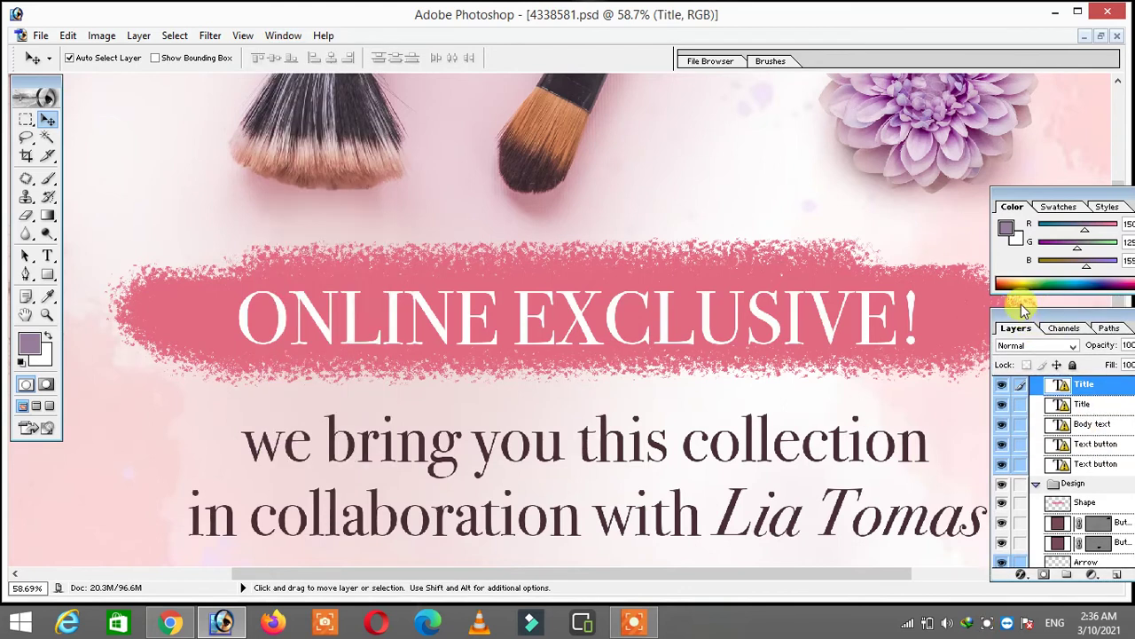
{"action": "left_click", "coordinate": [1002, 373]}
{"action": "left_click", "coordinate": [1002, 375]}
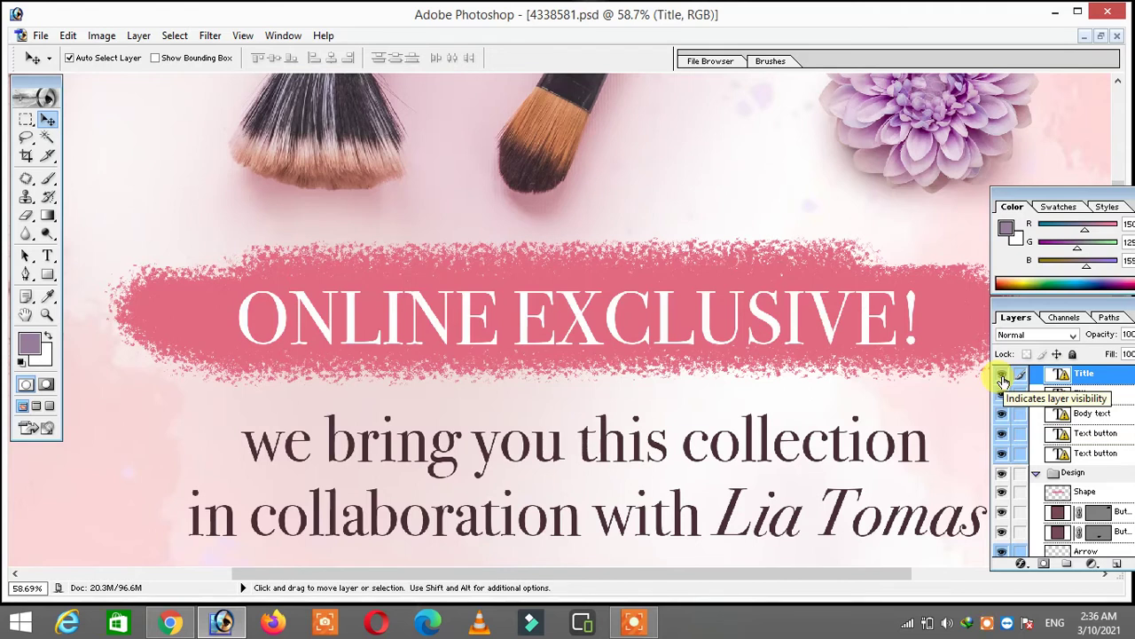
Toggle the Title text, zoom into the headline, pan around, and fit the banner again.
{"action": "left_click", "coordinate": [1001, 376]}
{"action": "left_click", "coordinate": [1001, 375]}
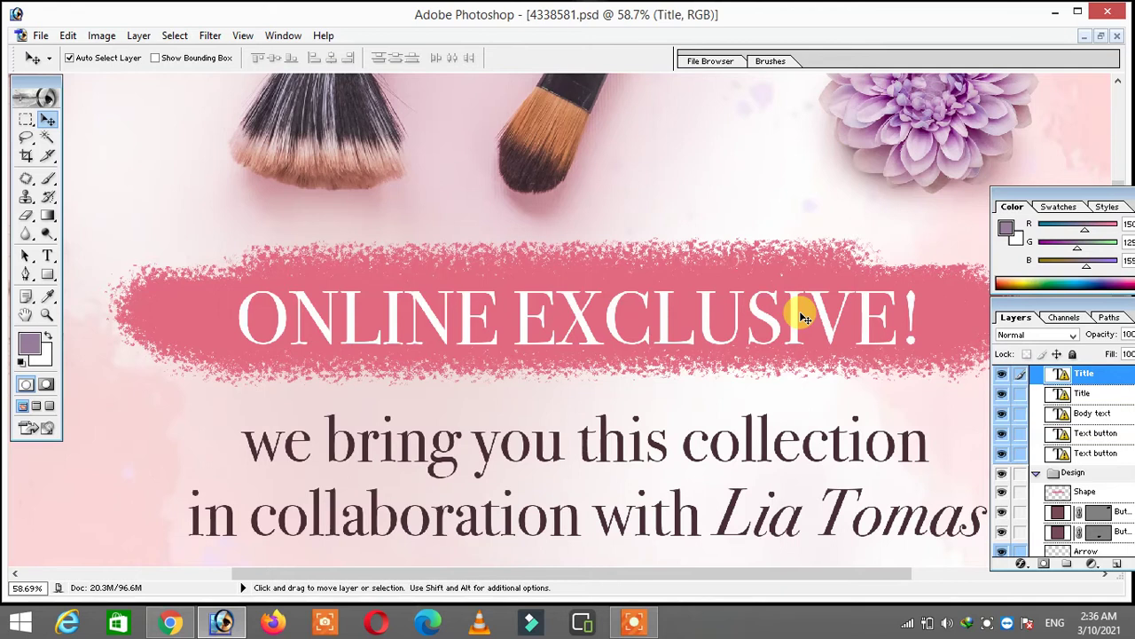
{"action": "key", "text": "ctrl+0"}
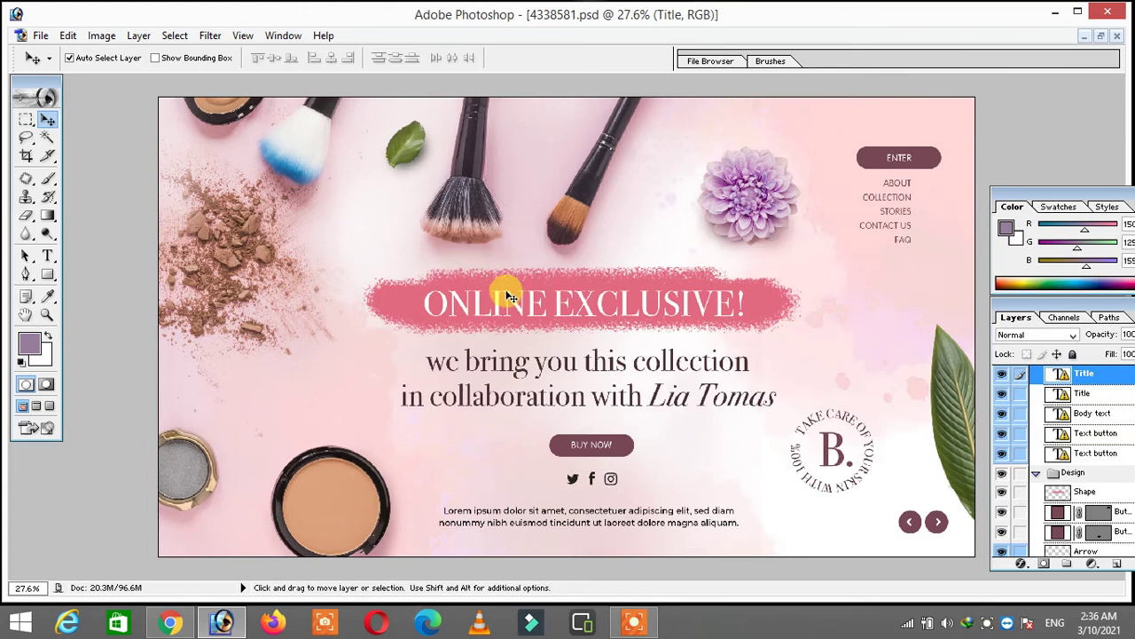
{"action": "key", "text": "z"}
{"action": "left_click_drag", "start_coordinate": [349, 233], "coordinate": [834, 435]}
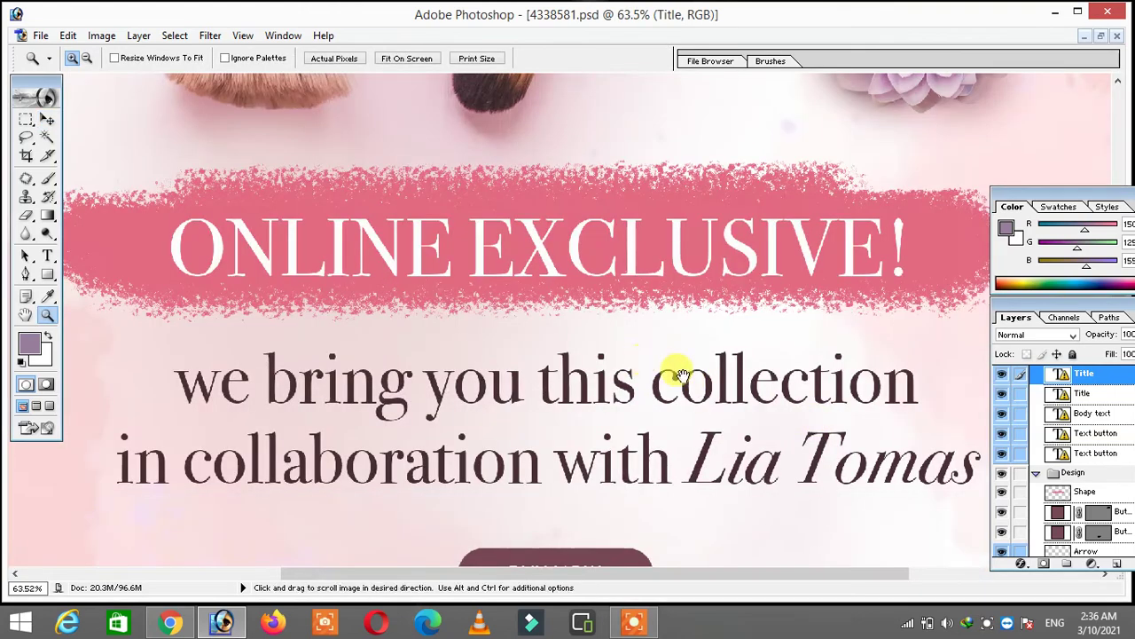
{"action": "left_click_drag", "start_coordinate": [679, 372], "coordinate": [684, 354]}
{"action": "left_click", "coordinate": [47, 118]}
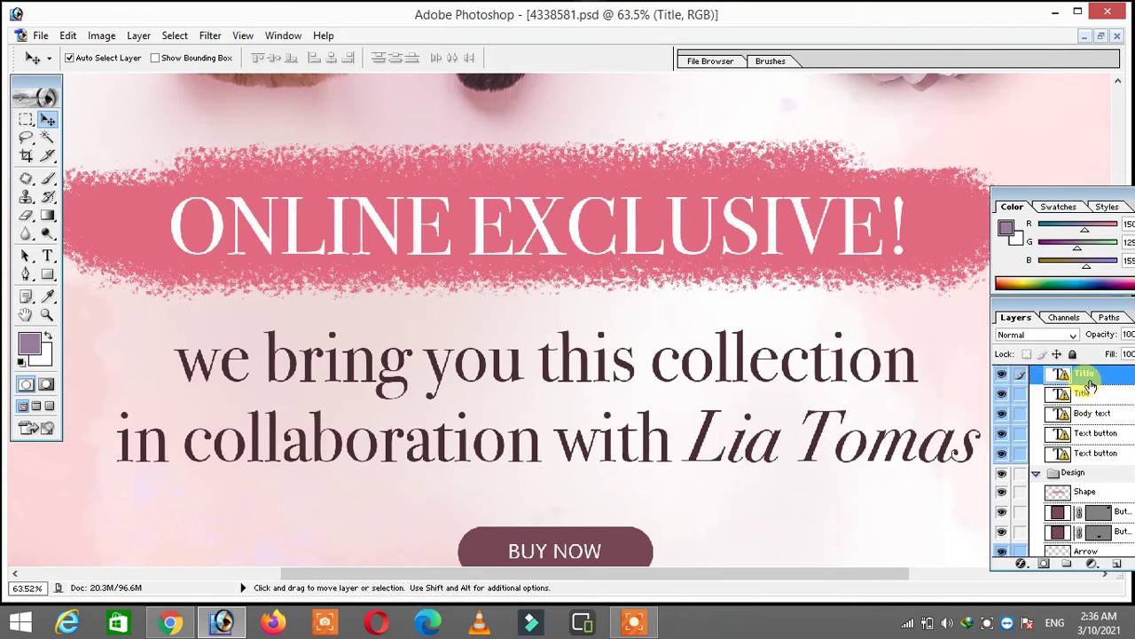
{"action": "left_click_drag", "start_coordinate": [670, 222], "coordinate": [683, 414]}
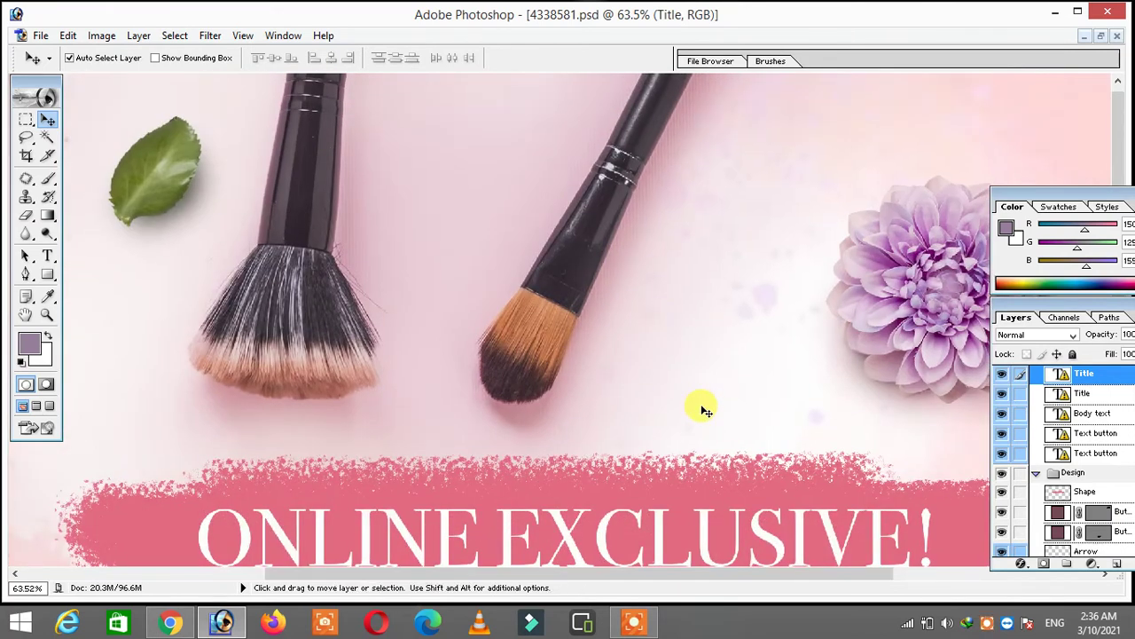
{"action": "key", "text": "ctrl+0"}
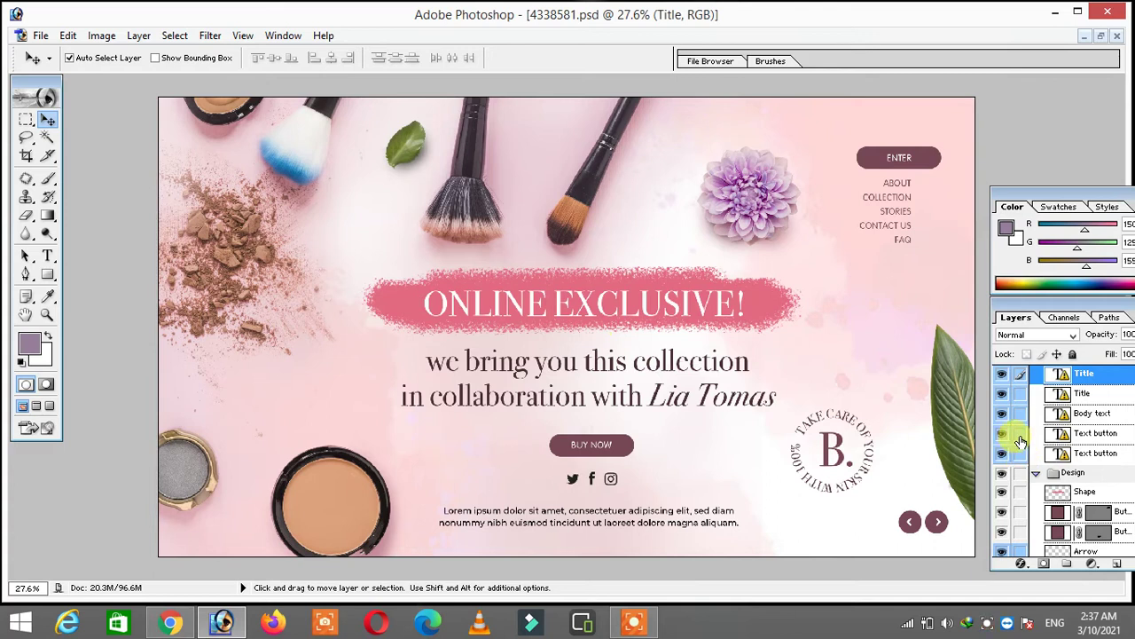
Hide and reshow the Title and Menu text layers.
{"action": "scroll", "coordinate": [1038, 435], "scroll_direction": "down", "scroll_amount": 2}
{"action": "scroll", "coordinate": [1037, 437], "scroll_direction": "down", "scroll_amount": 2}
{"action": "scroll", "coordinate": [1029, 433], "scroll_direction": "up", "scroll_amount": 2}
{"action": "scroll", "coordinate": [1011, 426], "scroll_direction": "up", "scroll_amount": 2}
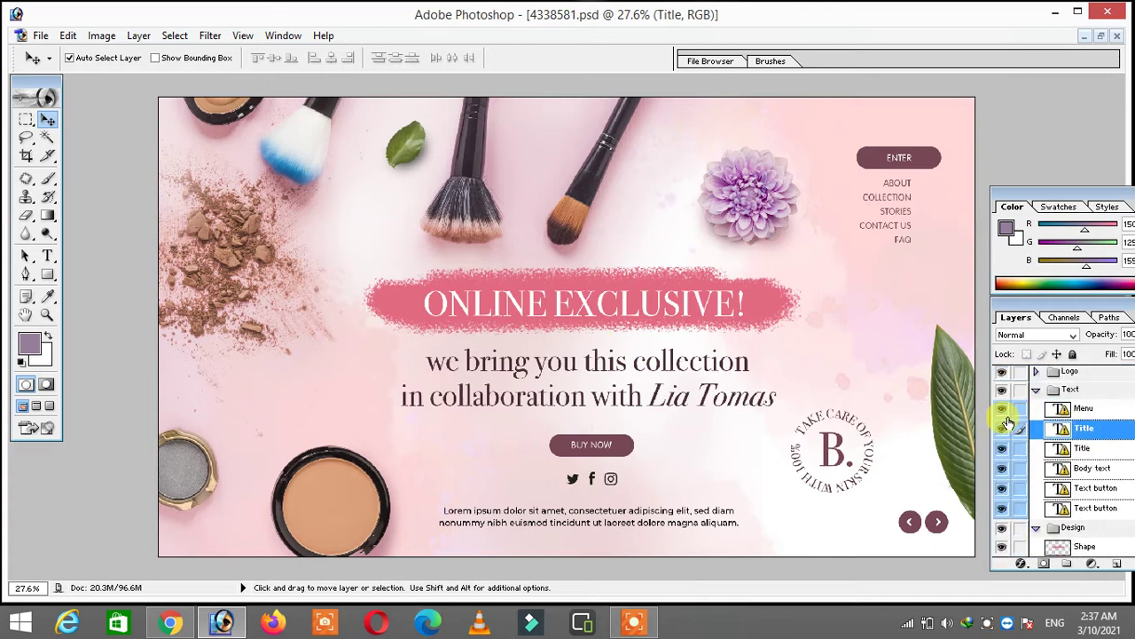
{"action": "left_click", "coordinate": [1002, 429]}
{"action": "left_click", "coordinate": [1003, 429]}
{"action": "left_click", "coordinate": [1002, 408]}
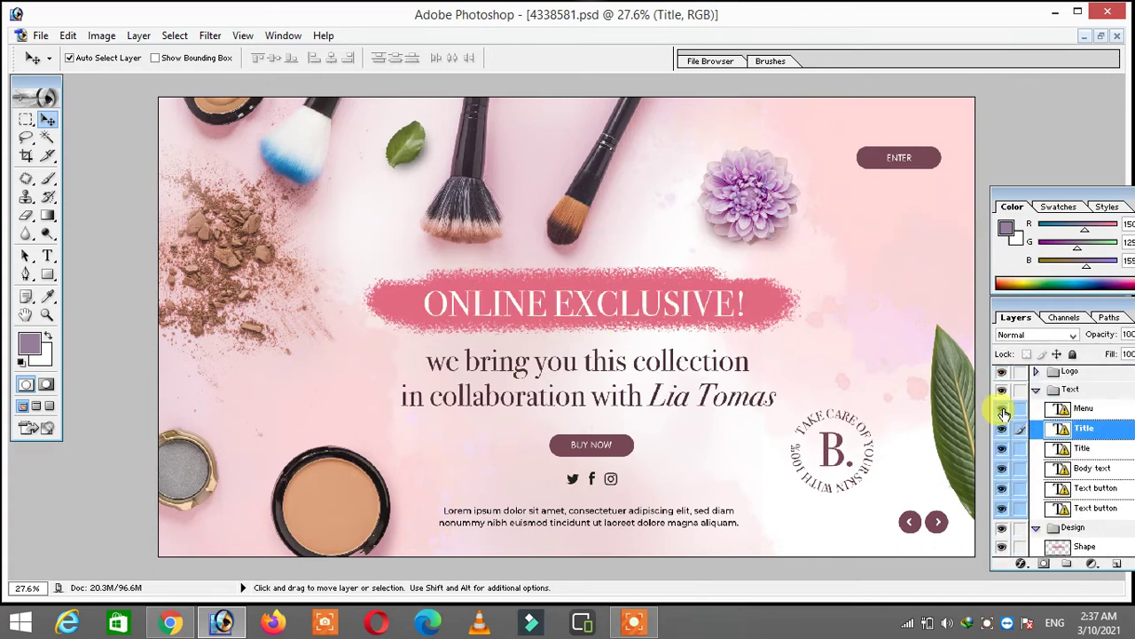
{"action": "left_click", "coordinate": [1002, 409]}
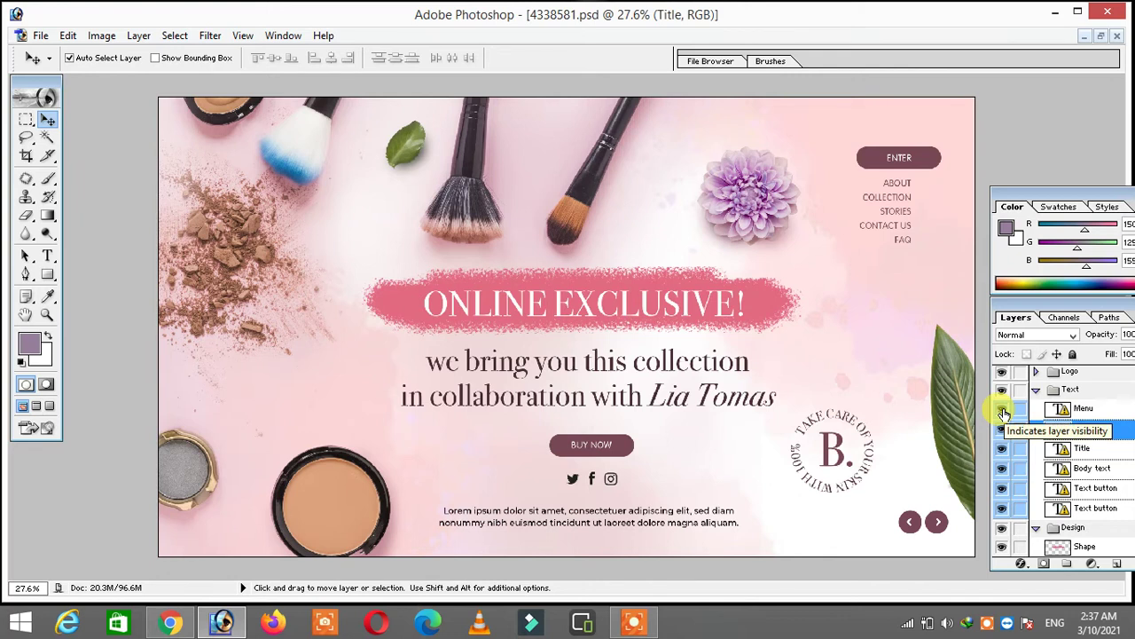
Zoom into the headline area and return to the Move tool.
{"action": "key", "text": "z"}
{"action": "left_click_drag", "start_coordinate": [372, 216], "coordinate": [857, 391]}
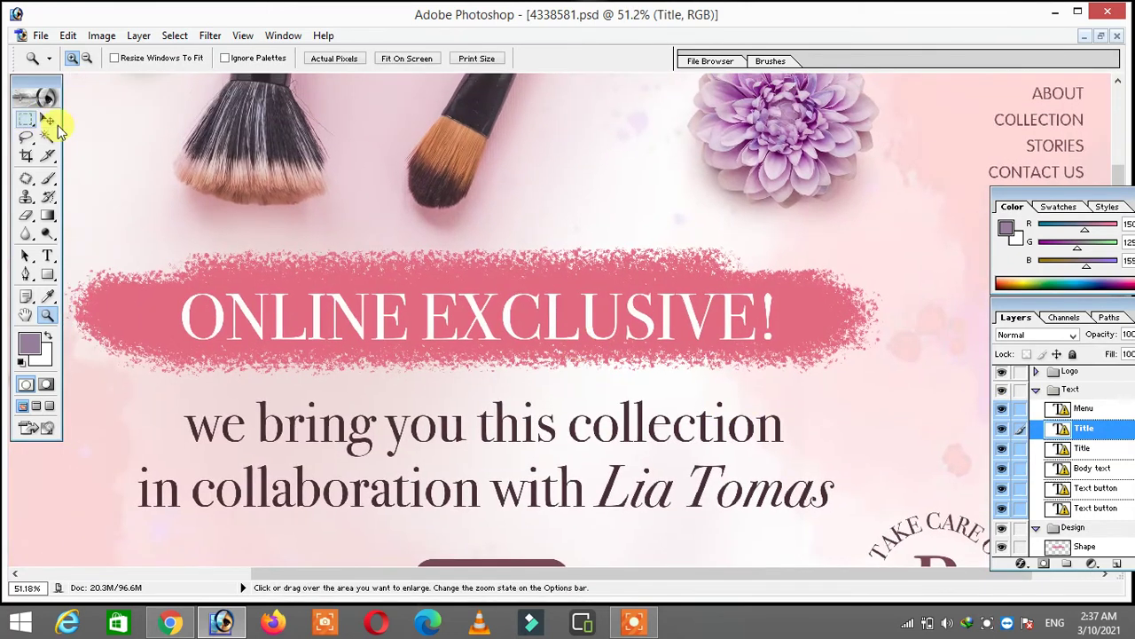
{"action": "left_click", "coordinate": [47, 118]}
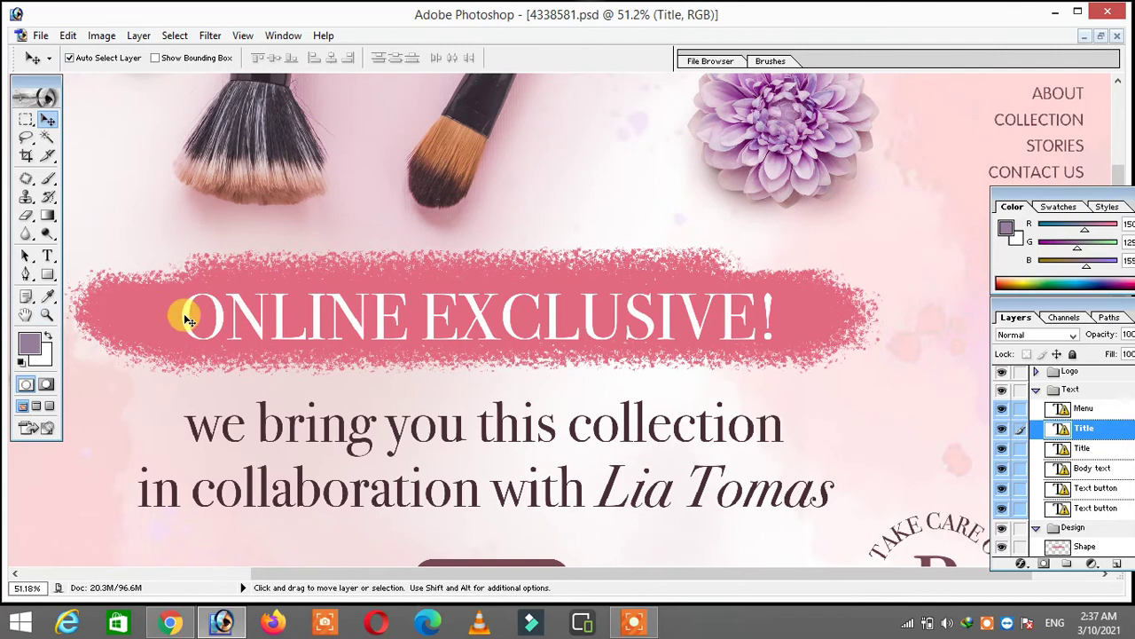
Add a Color Overlay to the Title layer, settling on white FFFFFF after trying pink and purple.
{"action": "left_click", "coordinate": [1021, 564]}
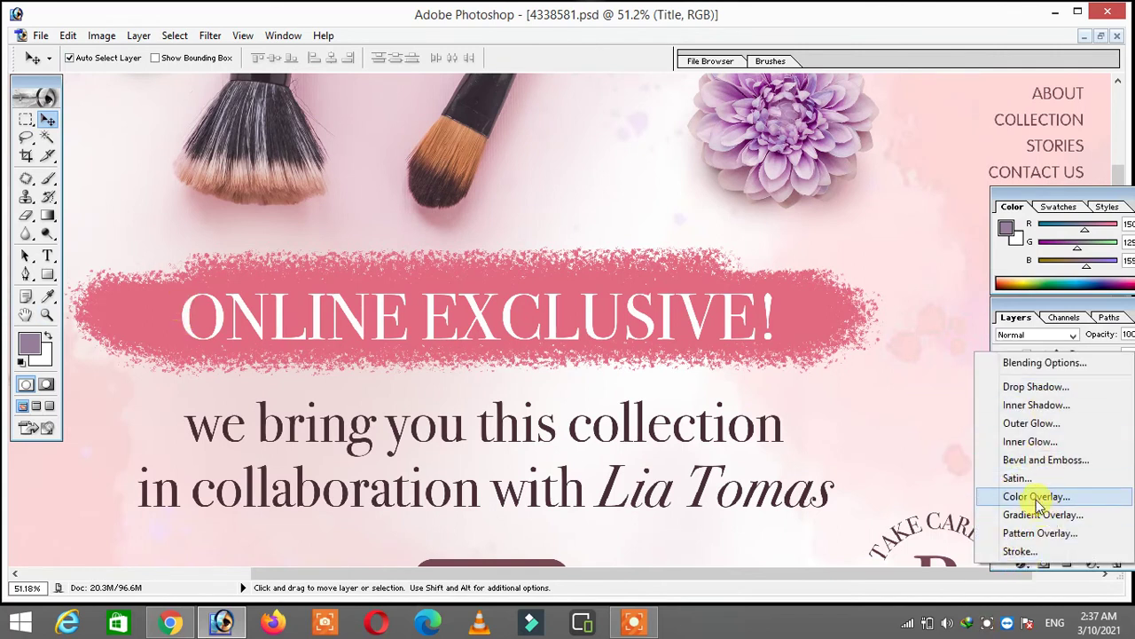
{"action": "left_click", "coordinate": [1036, 497]}
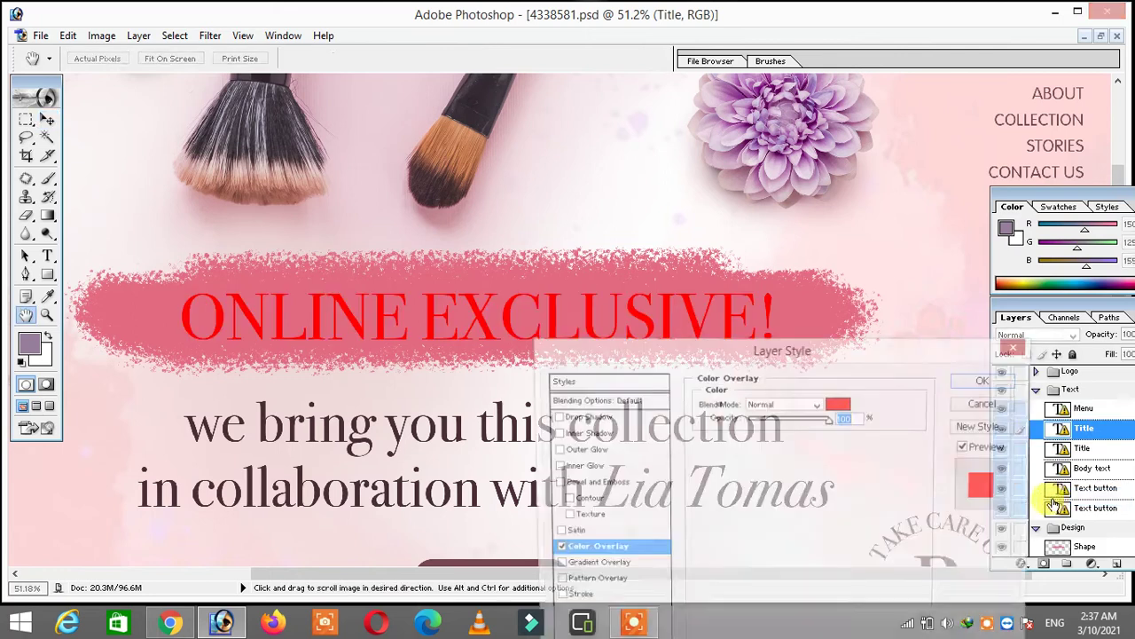
{"action": "left_click", "coordinate": [838, 405]}
{"action": "mouse_move", "coordinate": [831, 298]}
{"action": "left_mouse_down"}
{"action": "mouse_move", "coordinate": [814, 264]}
{"action": "mouse_move", "coordinate": [887, 274]}
{"action": "left_mouse_up"}
{"action": "mouse_move", "coordinate": [987, 226]}
{"action": "left_mouse_down"}
{"action": "mouse_move", "coordinate": [987, 266]}
{"action": "mouse_move", "coordinate": [887, 261]}
{"action": "mouse_move", "coordinate": [963, 449]}
{"action": "left_mouse_up"}
{"action": "left_click", "coordinate": [935, 272]}
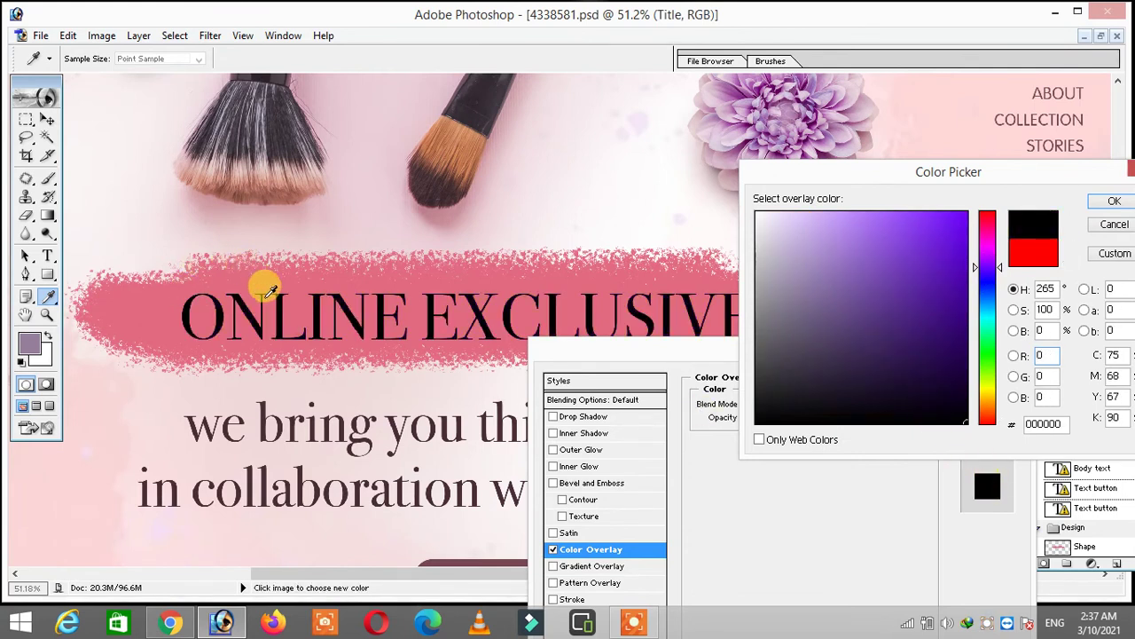
{"action": "left_click_drag", "start_coordinate": [818, 264], "coordinate": [748, 203]}
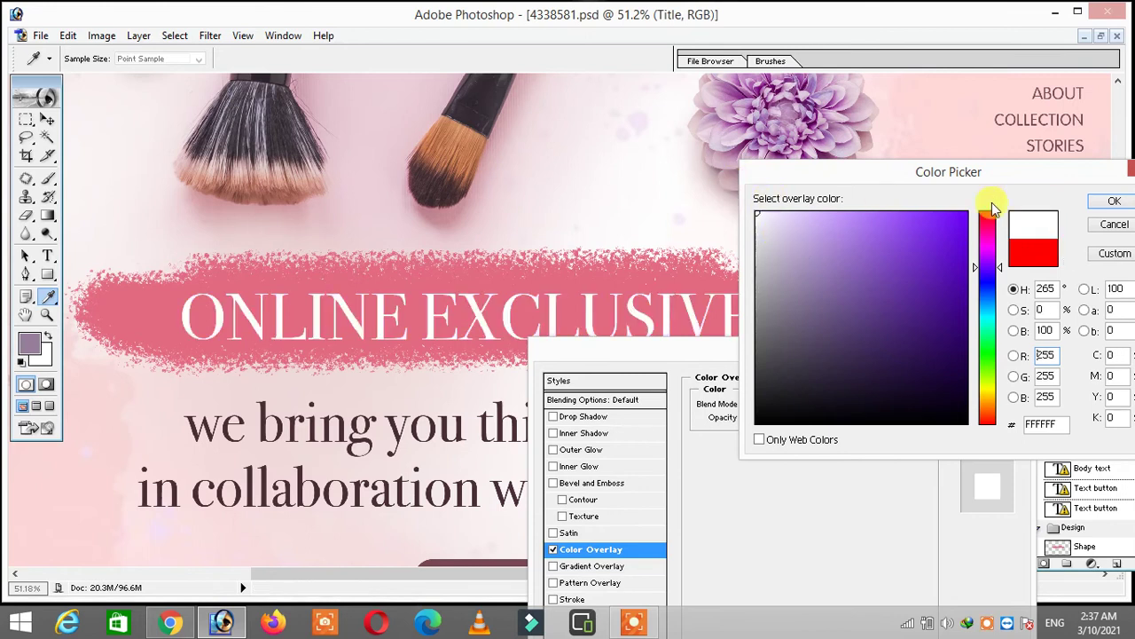
{"action": "left_click", "coordinate": [1100, 204]}
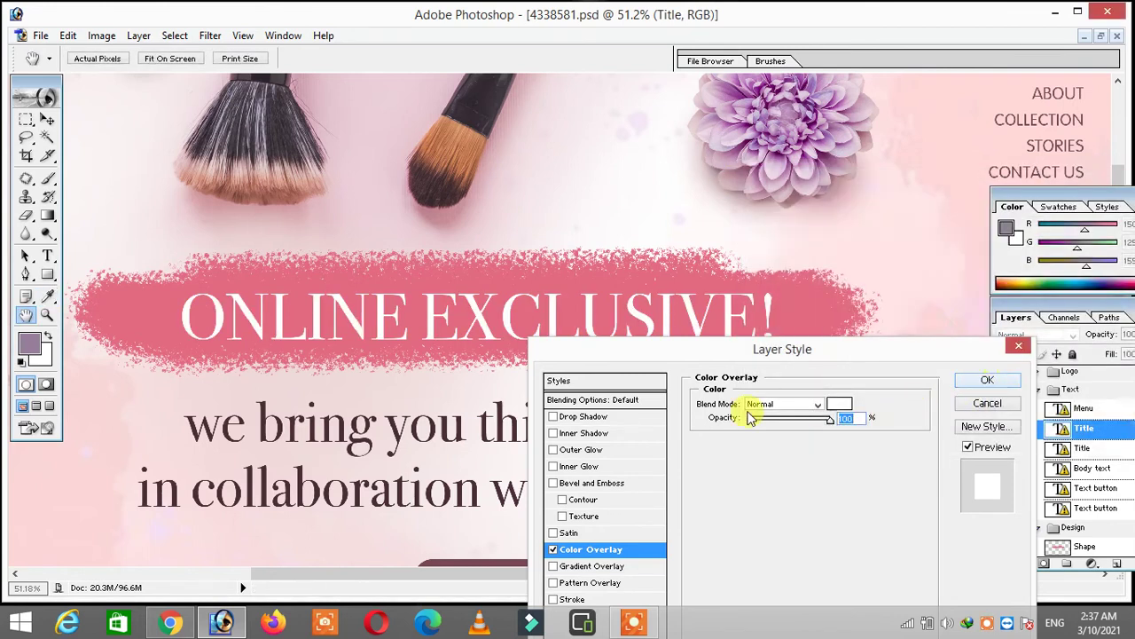
{"action": "left_click_drag", "start_coordinate": [676, 353], "coordinate": [760, 280]}
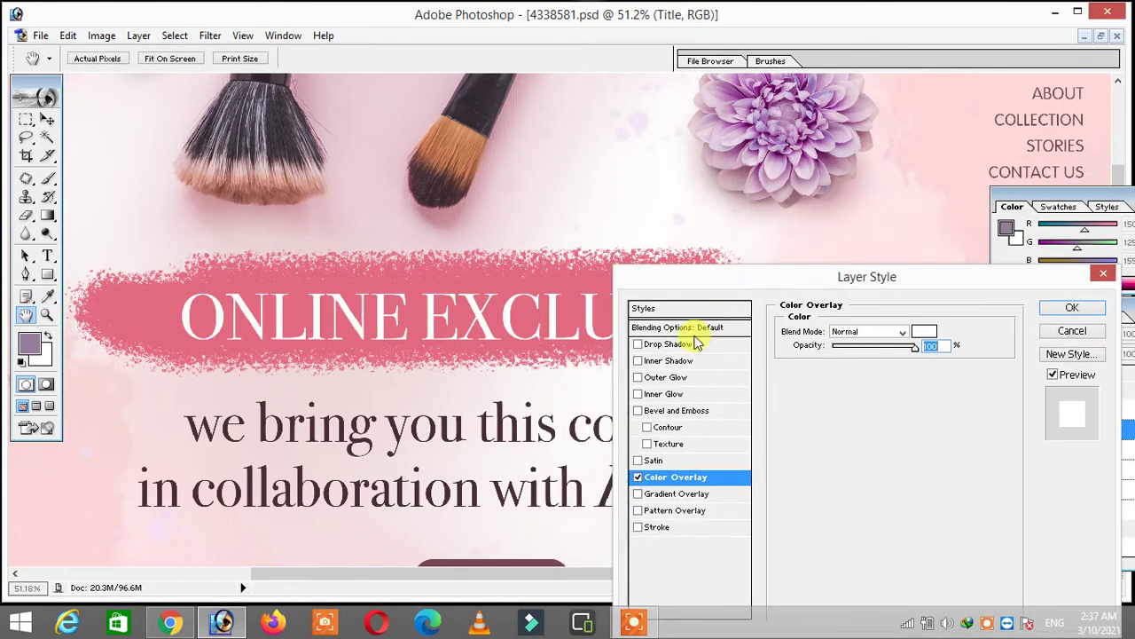
Try a lighter, larger drop shadow on the headline, then swap it for a larger Bevel and Emboss.
{"action": "left_click", "coordinate": [669, 346]}
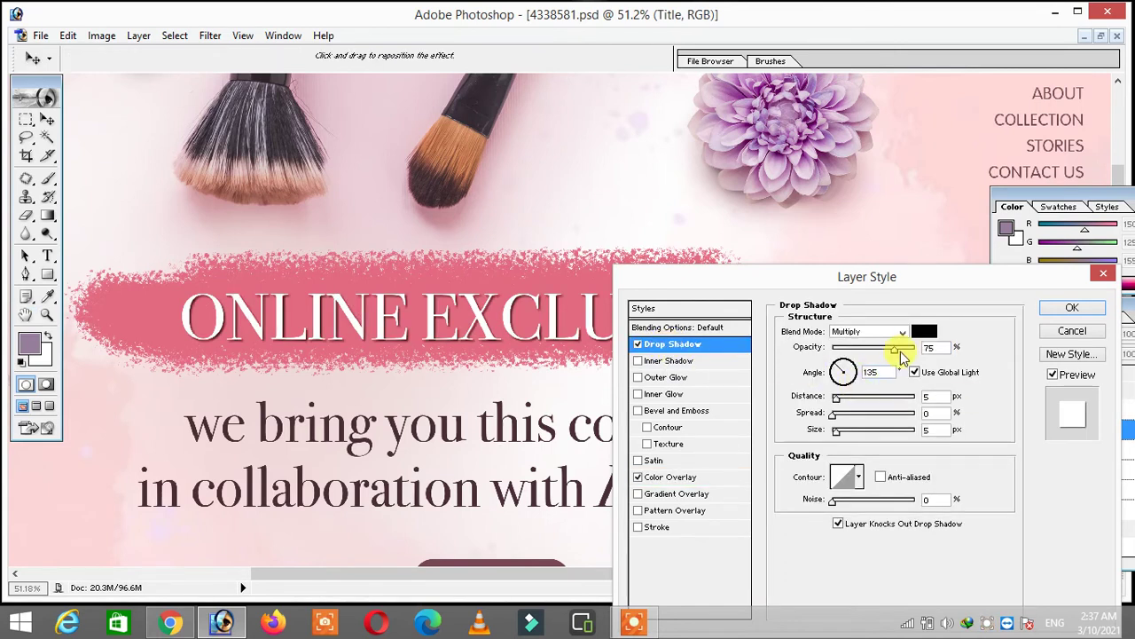
{"action": "left_click_drag", "start_coordinate": [894, 347], "coordinate": [855, 353]}
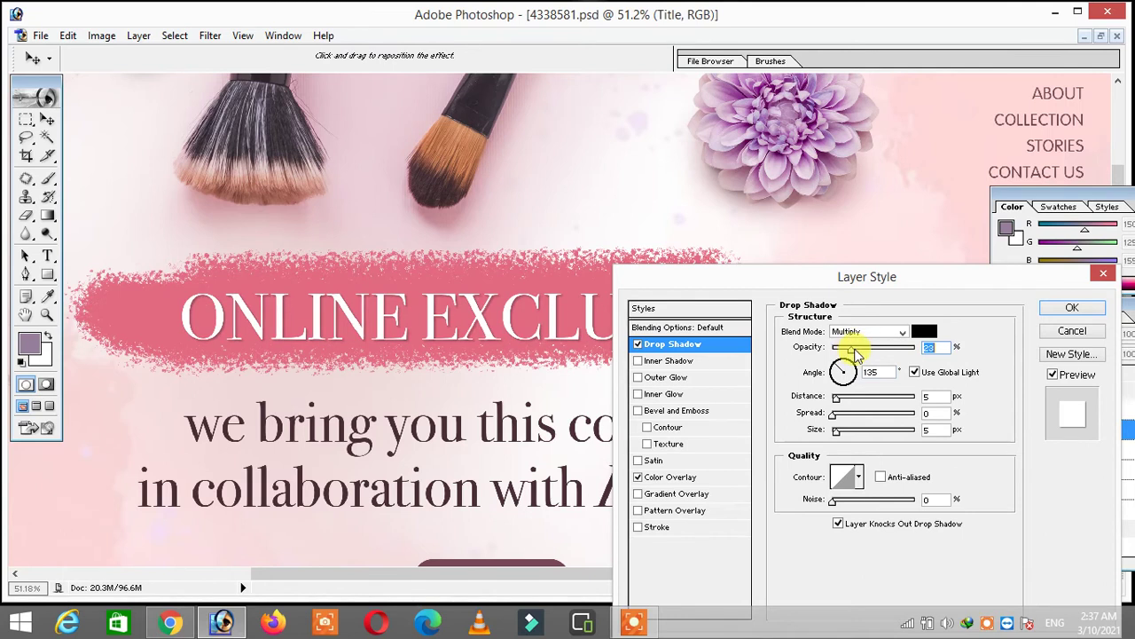
{"action": "left_click_drag", "start_coordinate": [839, 434], "coordinate": [844, 435]}
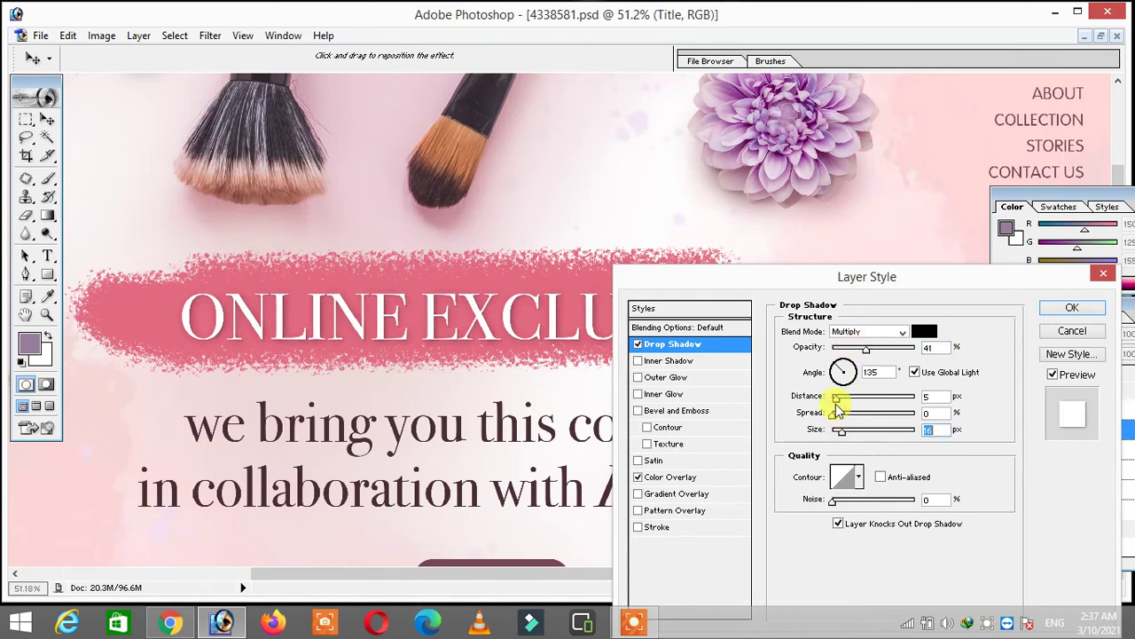
{"action": "left_click", "coordinate": [639, 345]}
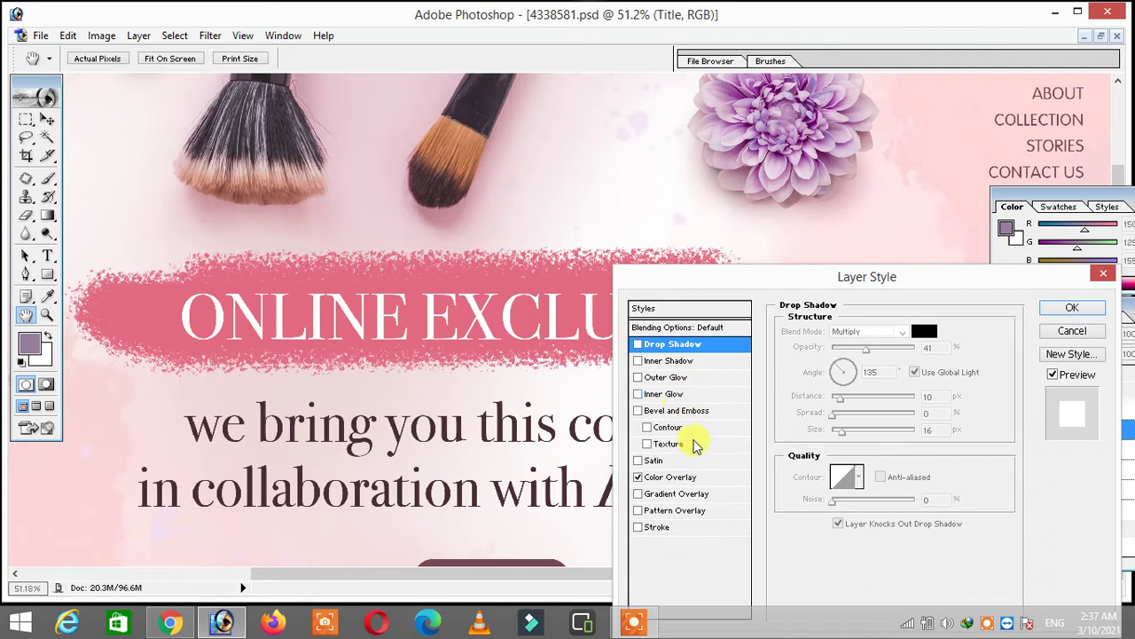
{"action": "left_click", "coordinate": [683, 410]}
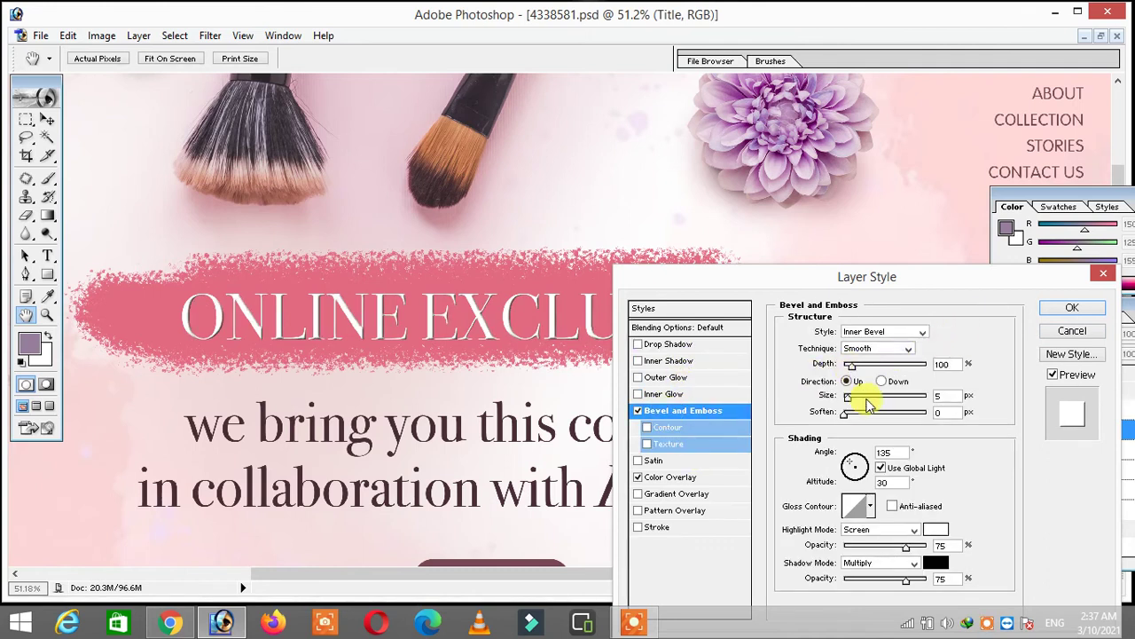
{"action": "mouse_move", "coordinate": [849, 401]}
{"action": "left_mouse_down"}
{"action": "mouse_move", "coordinate": [878, 401]}
{"action": "mouse_move", "coordinate": [854, 394]}
{"action": "left_mouse_up"}
{"action": "left_click", "coordinate": [1074, 310]}
Fit the whole banner in the window, then zoom in on the headline and tagline area.
{"action": "key", "text": "v"}
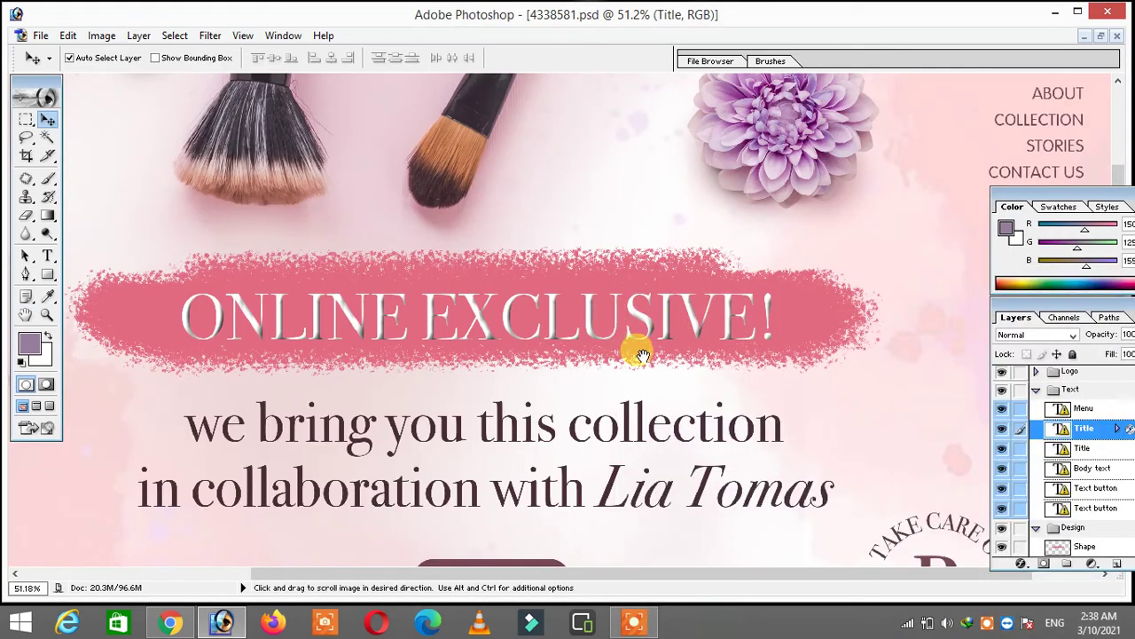
{"action": "left_click_drag", "start_coordinate": [636, 355], "coordinate": [687, 359]}
{"action": "key", "text": "ctrl+0"}
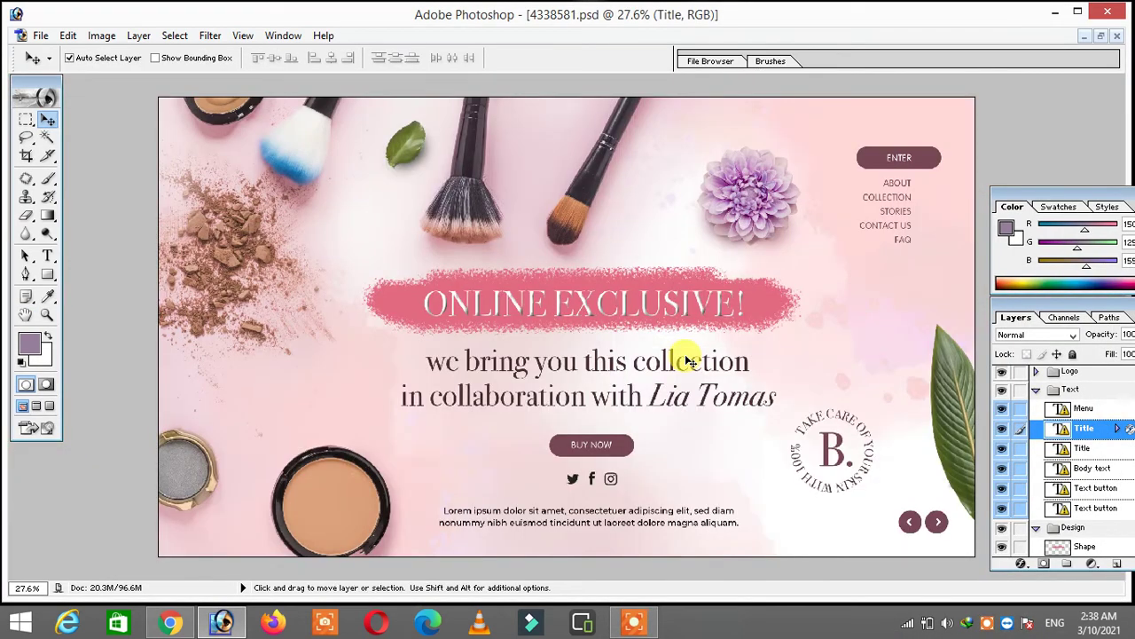
{"action": "key", "text": "z"}
{"action": "left_click_drag", "start_coordinate": [369, 239], "coordinate": [770, 484]}
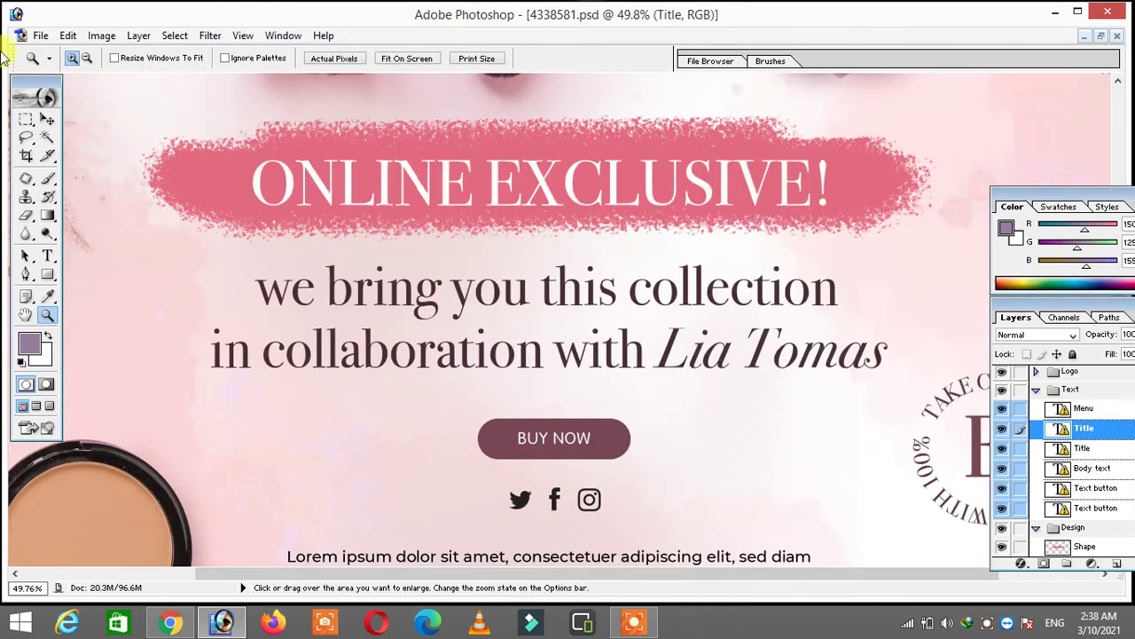
Select the tagline's text layer and briefly hide, then show it again.
{"action": "left_click", "coordinate": [47, 118]}
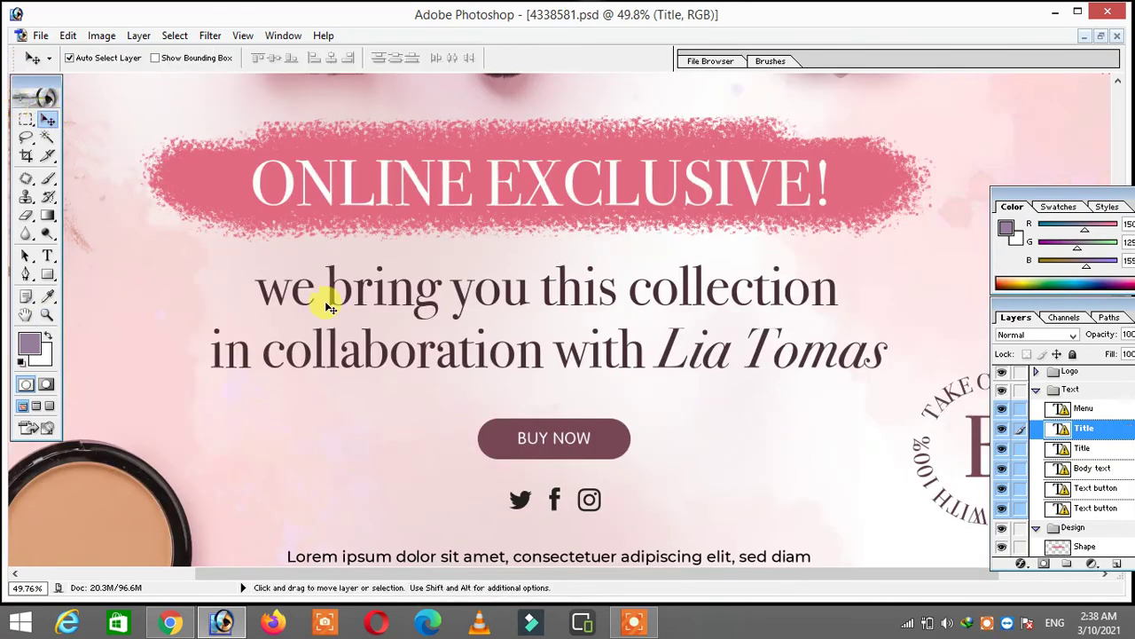
{"action": "left_click", "coordinate": [278, 299]}
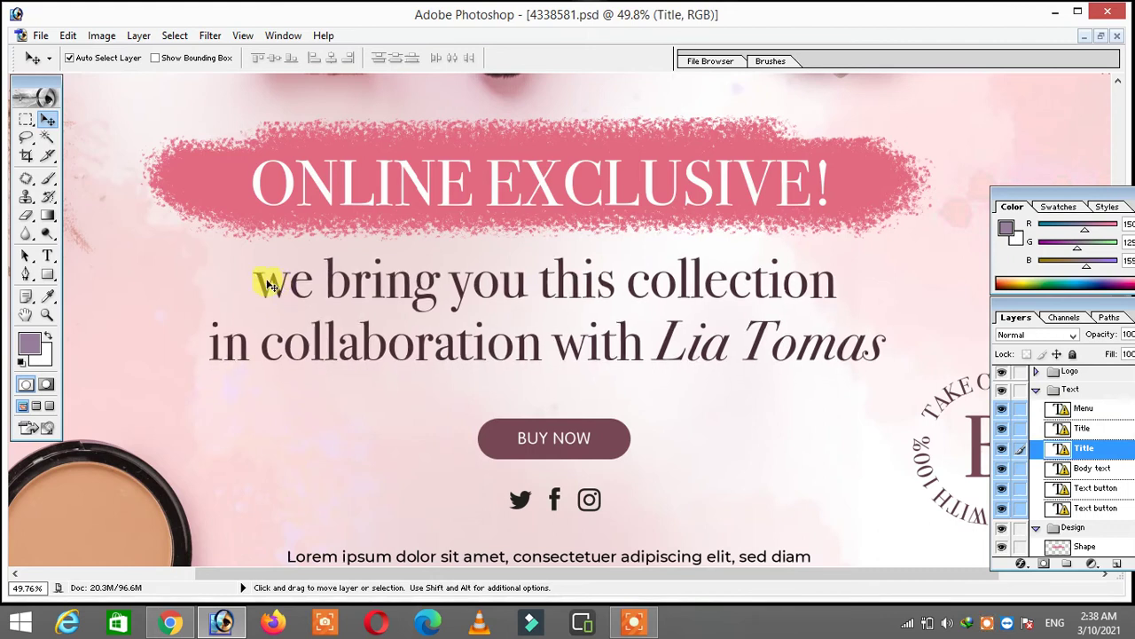
{"action": "left_click", "coordinate": [1060, 450]}
{"action": "left_click", "coordinate": [1001, 449]}
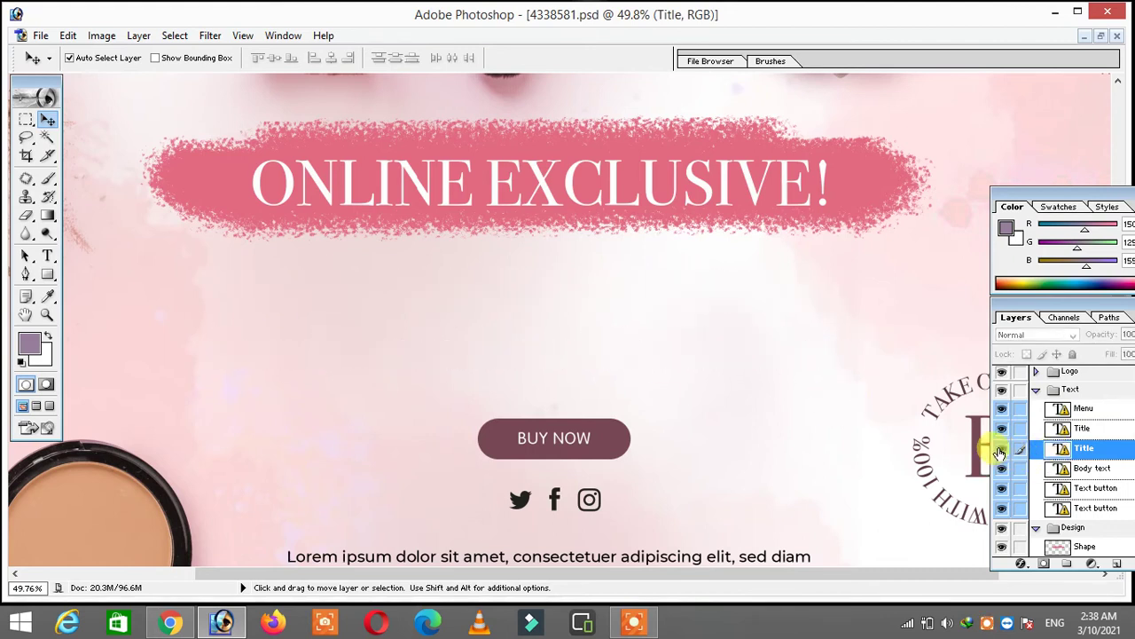
{"action": "left_click", "coordinate": [1001, 449]}
Hide and restore the BUY NOW label's text layer, then fit the whole banner in view.
{"action": "left_click", "coordinate": [566, 443]}
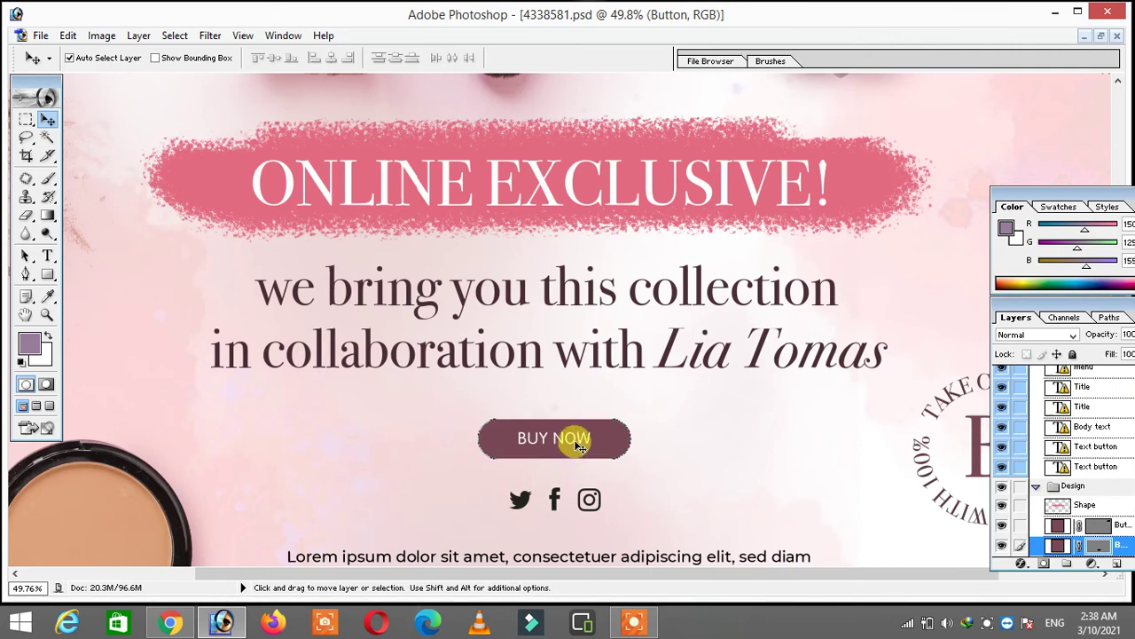
{"action": "left_click", "coordinate": [591, 443]}
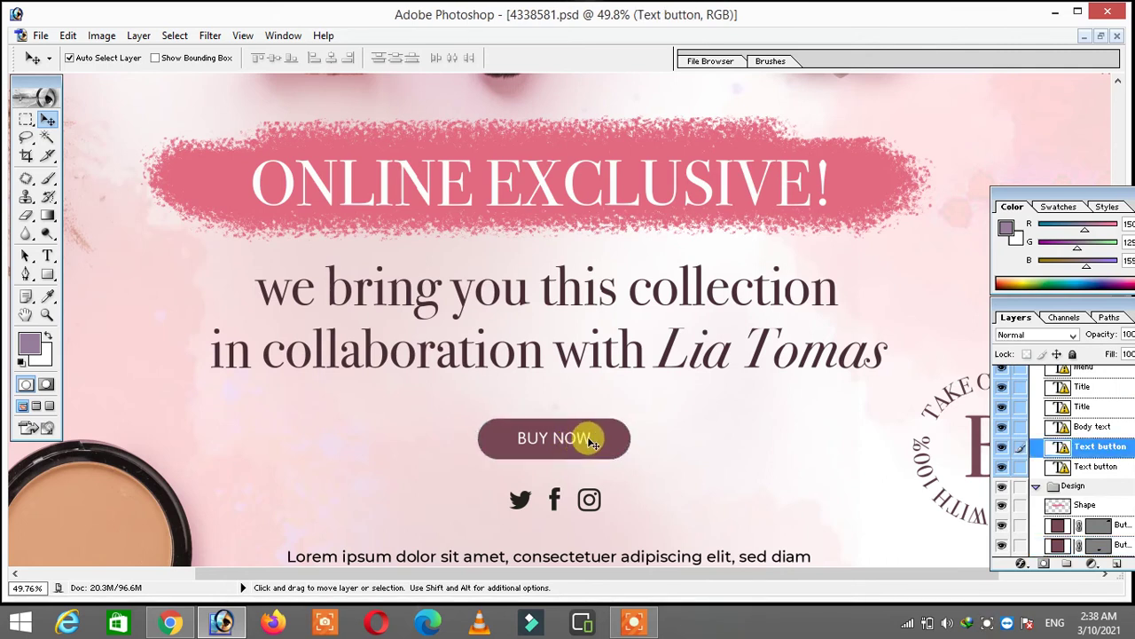
{"action": "left_click", "coordinate": [1001, 447]}
{"action": "left_click", "coordinate": [1001, 447]}
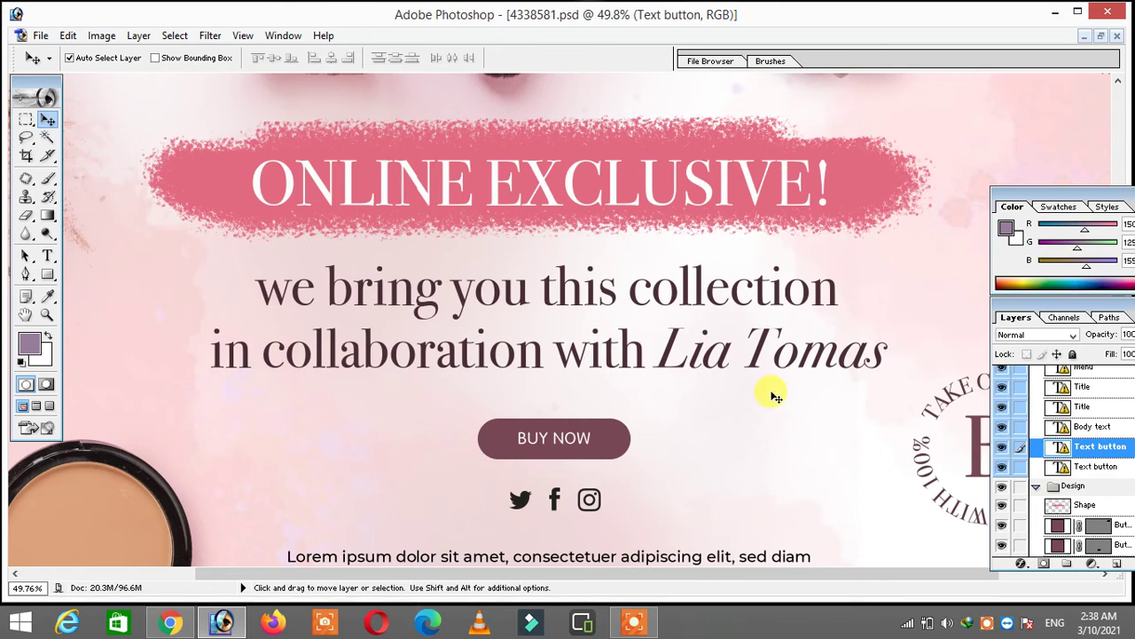
{"action": "key", "text": "ctrl+0"}
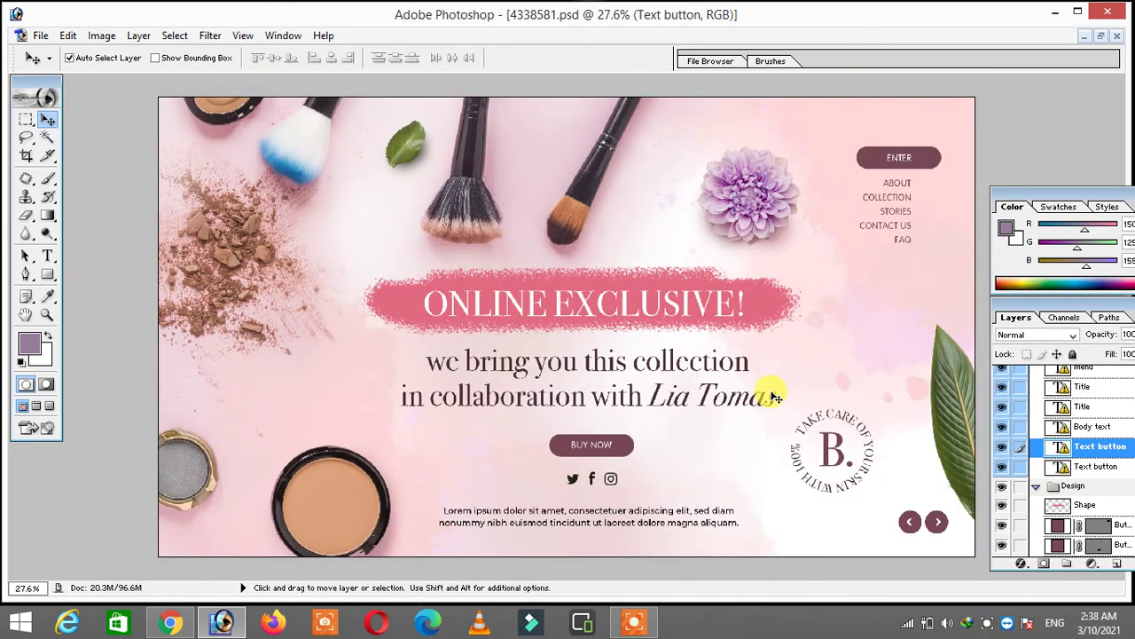
{"action": "left_click", "coordinate": [360, 493]}
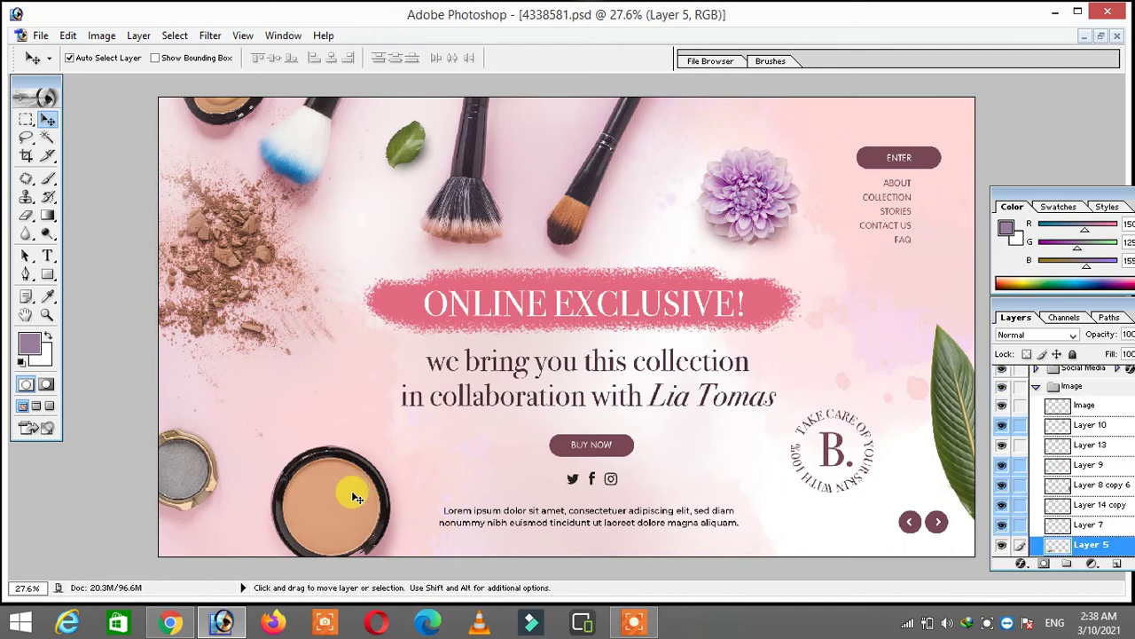
{"action": "left_click_drag", "start_coordinate": [353, 499], "coordinate": [346, 486]}
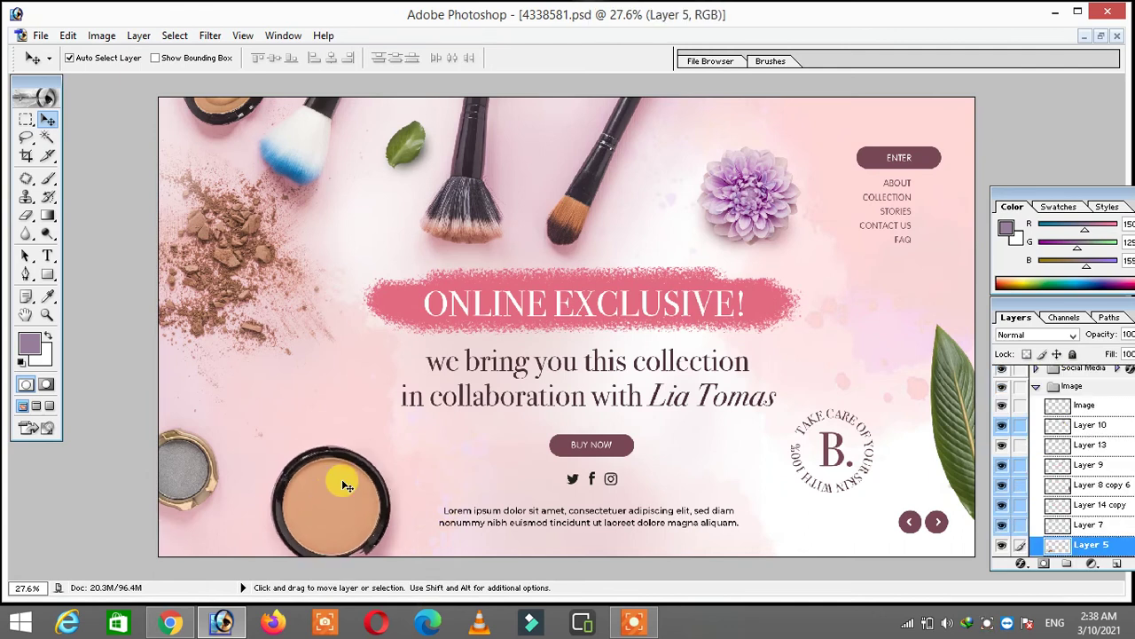
{"action": "key", "text": "ctrl+m"}
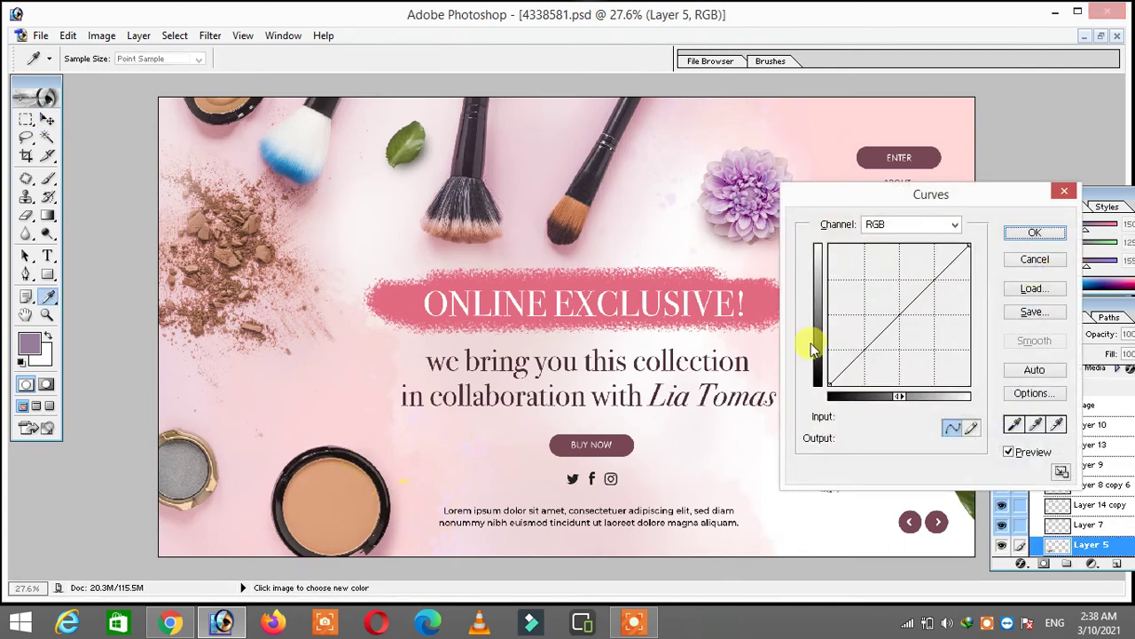
{"action": "left_click", "coordinate": [890, 322]}
{"action": "mouse_move", "coordinate": [889, 322]}
{"action": "left_mouse_down"}
{"action": "mouse_move", "coordinate": [899, 331]}
{"action": "mouse_move", "coordinate": [880, 288]}
{"action": "mouse_move", "coordinate": [889, 299]}
{"action": "left_mouse_up"}
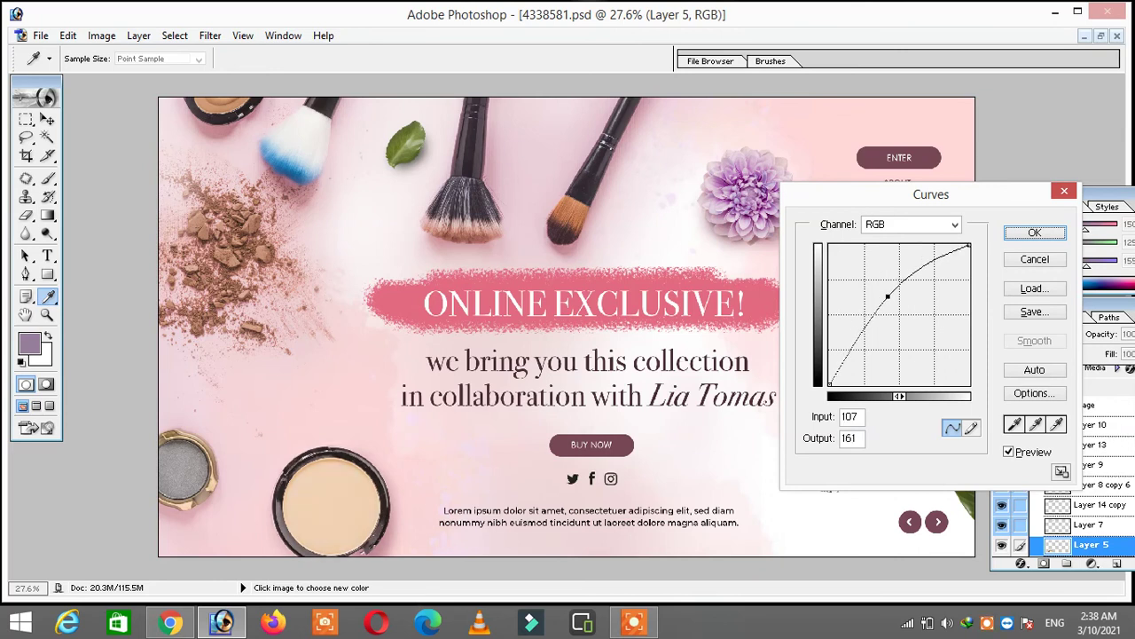
{"action": "left_click", "coordinate": [1024, 232]}
{"action": "key", "text": "v"}
{"action": "key", "text": "ctrl+u"}
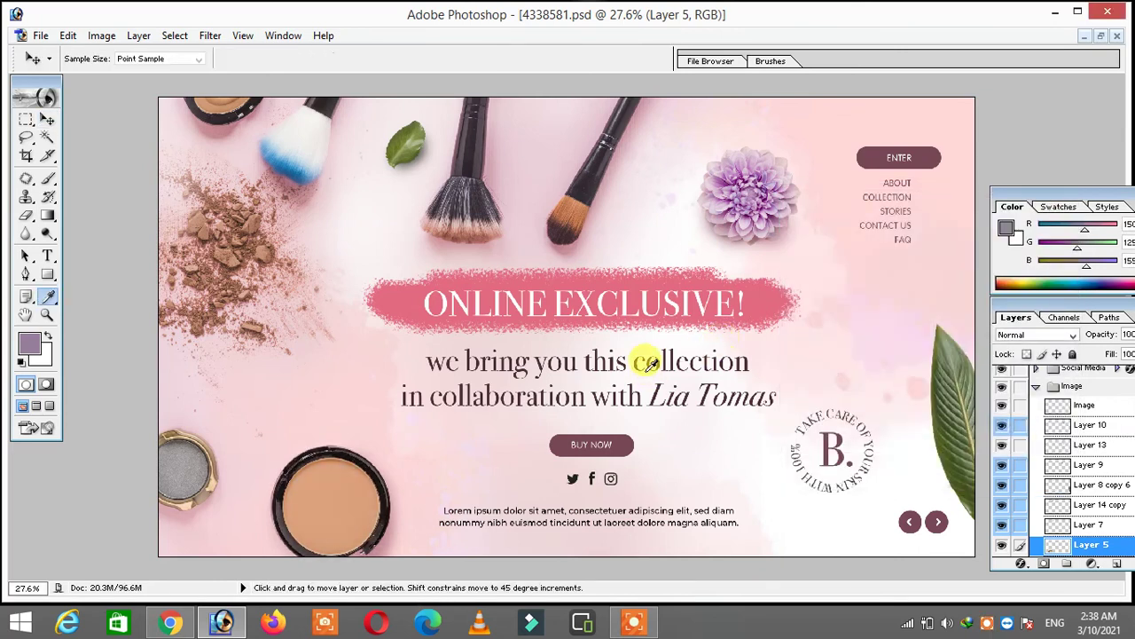
{"action": "mouse_move", "coordinate": [881, 267]}
{"action": "left_mouse_down"}
{"action": "mouse_move", "coordinate": [829, 266]}
{"action": "mouse_move", "coordinate": [909, 270]}
{"action": "mouse_move", "coordinate": [836, 270]}
{"action": "left_mouse_up"}
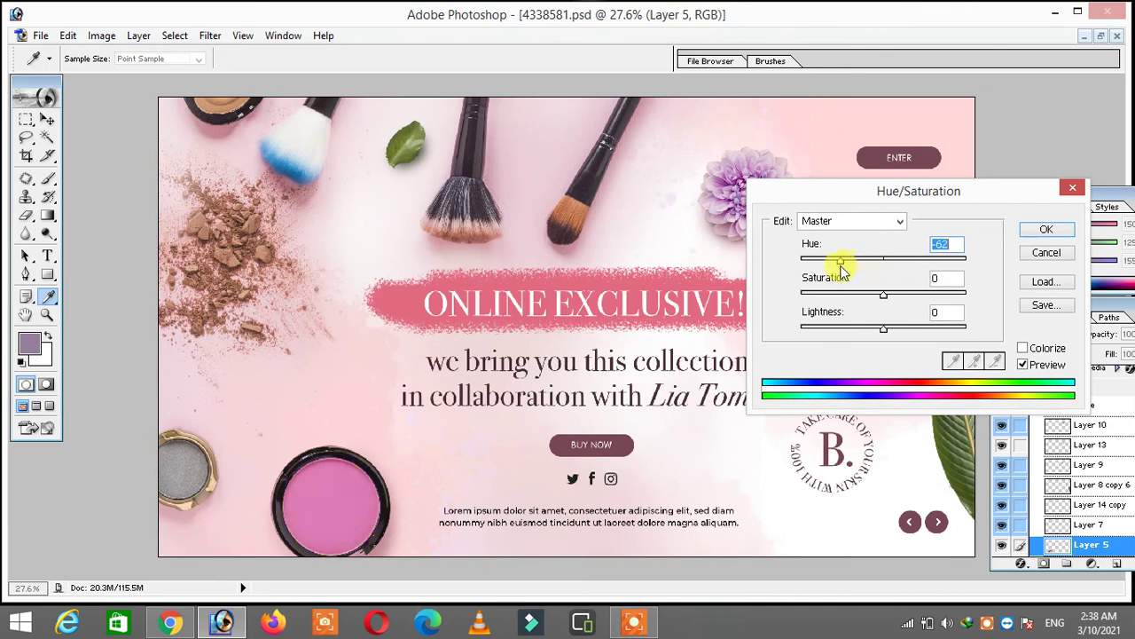
{"action": "left_click_drag", "start_coordinate": [885, 329], "coordinate": [877, 330]}
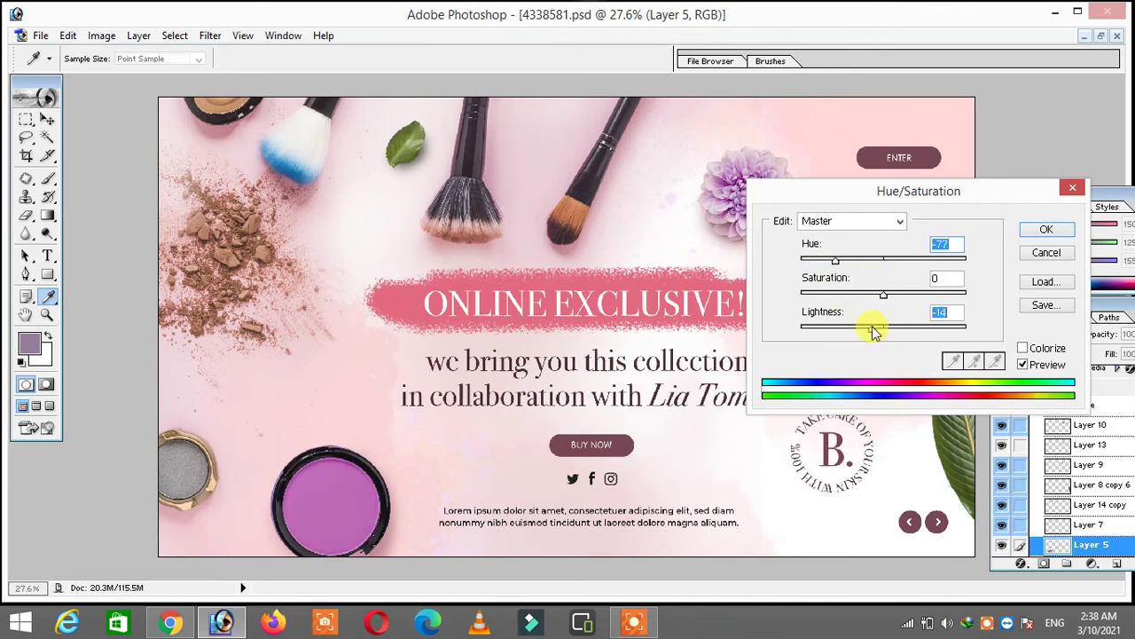
{"action": "left_click_drag", "start_coordinate": [849, 261], "coordinate": [958, 260]}
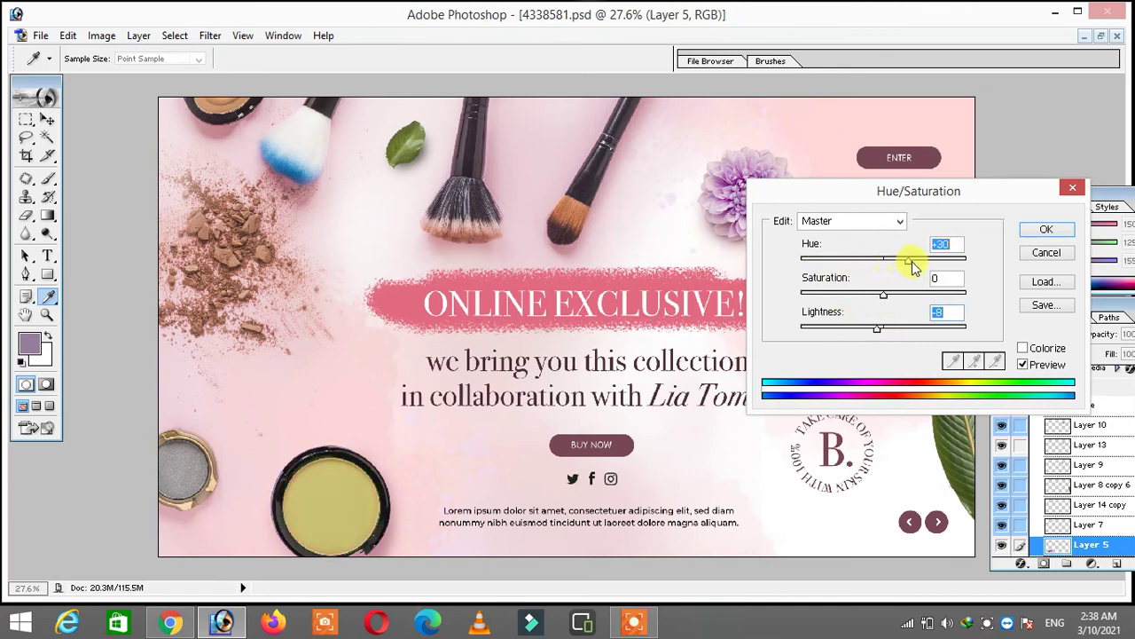
{"action": "key", "text": "Escape"}
{"action": "key", "text": "v"}
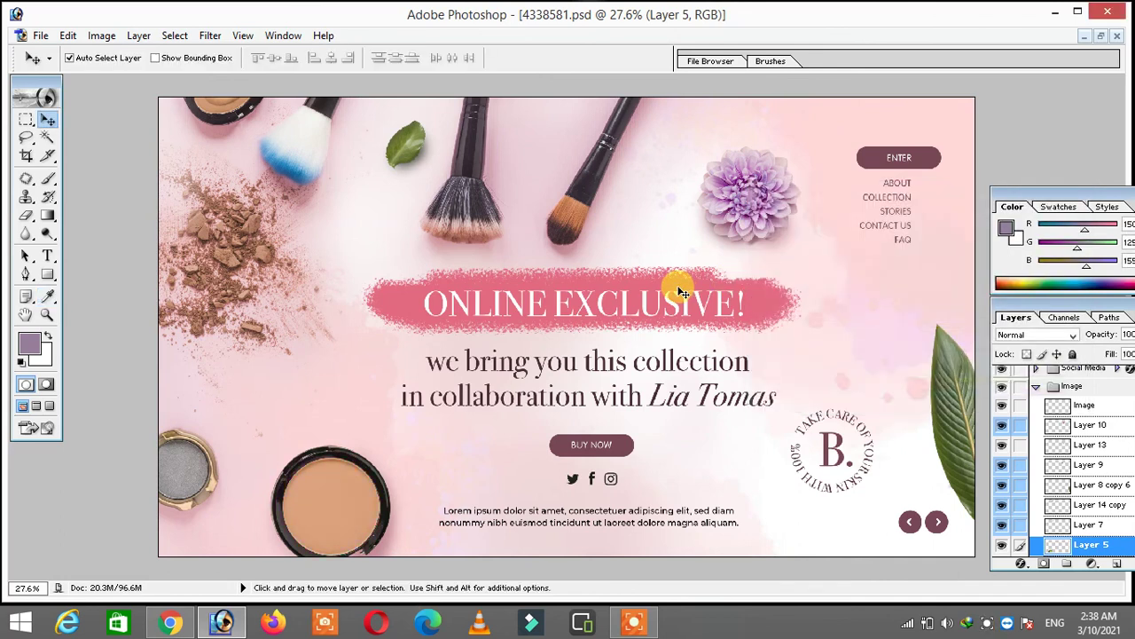